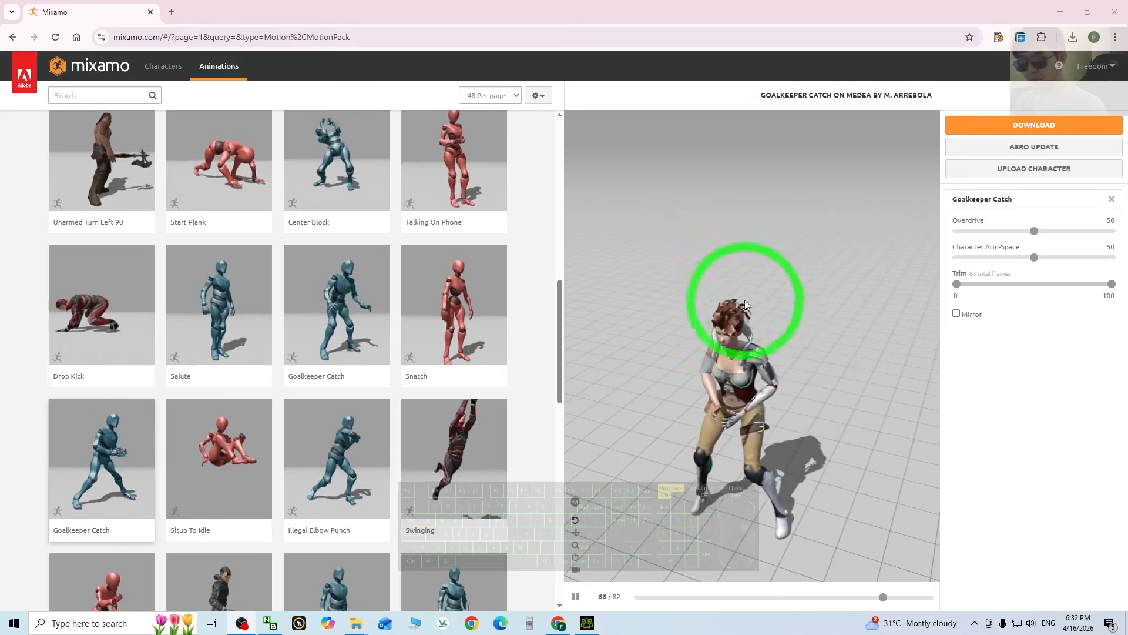
# - Browse the Mixamo character library, then return to the animation library
pyautogui.click(153, 74)
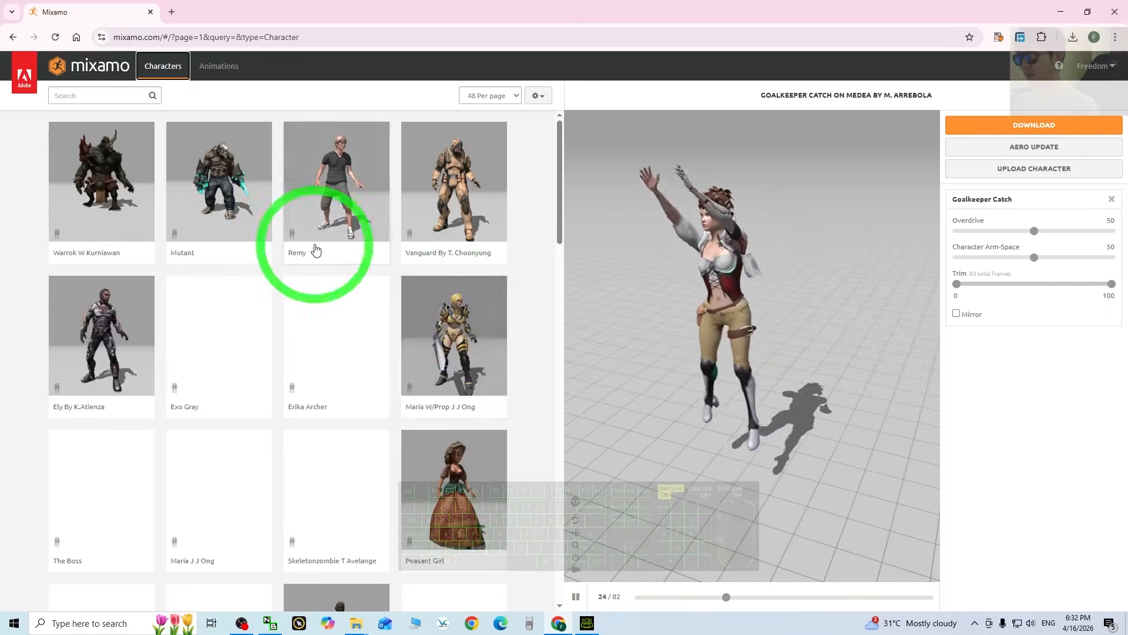
pyautogui.scroll(-15, 352, 382)
pyautogui.scroll(-5, 404, 359)
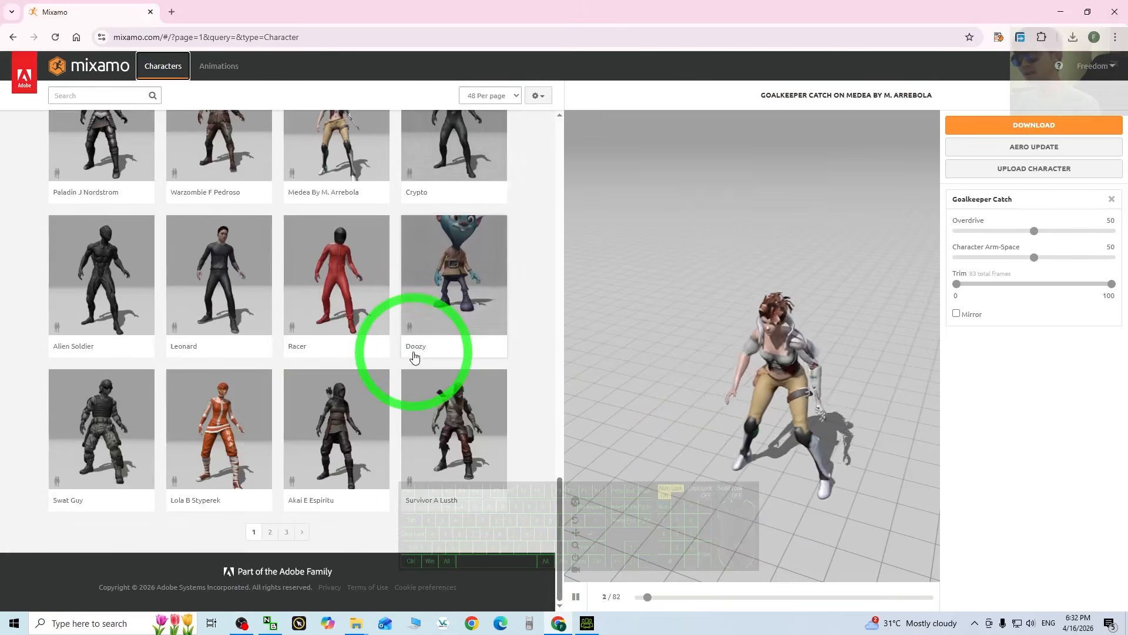
pyautogui.scroll(10, 378, 318)
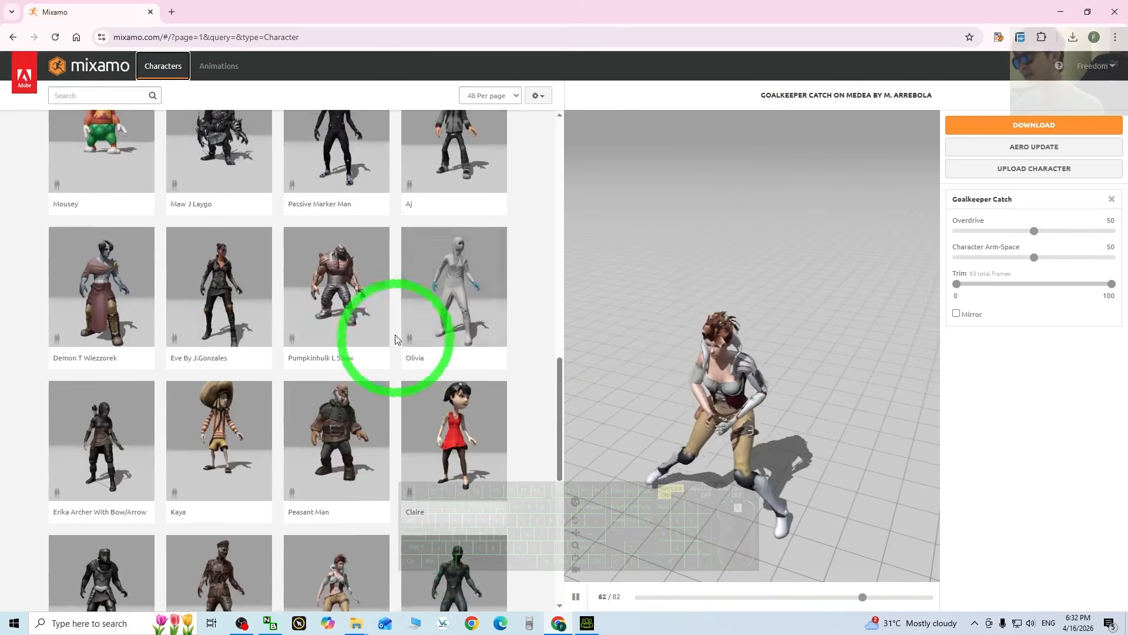
pyautogui.click(238, 74)
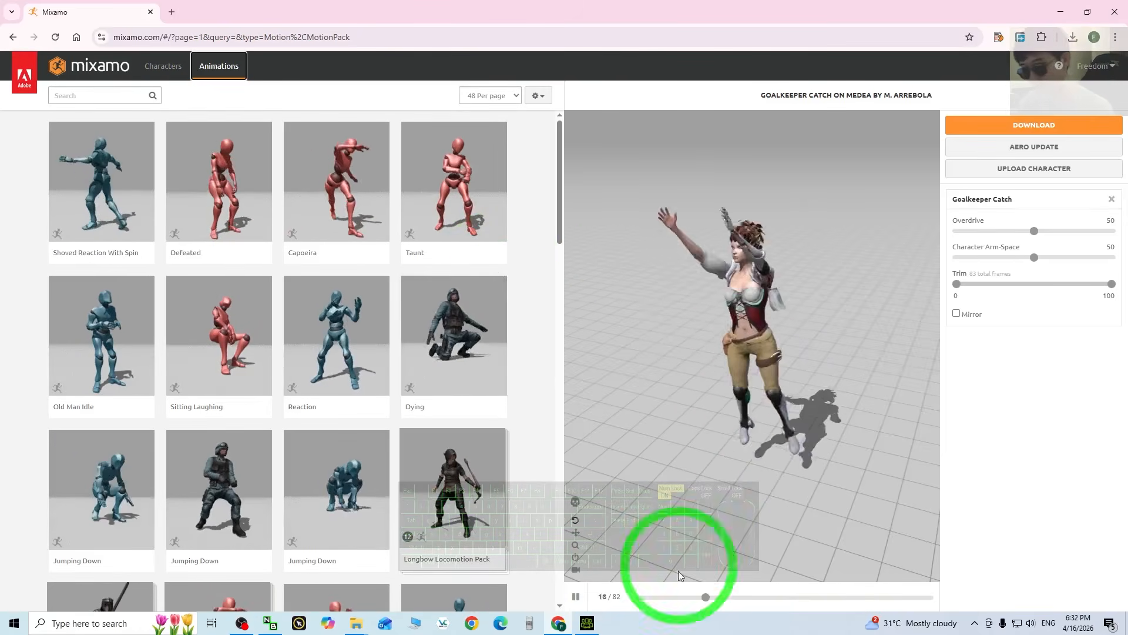
# - Switch to Character Creator 5 and compare the character's playing motion with the Goalkeeper Catch preview in Mixamo
pyautogui.click(586, 623)
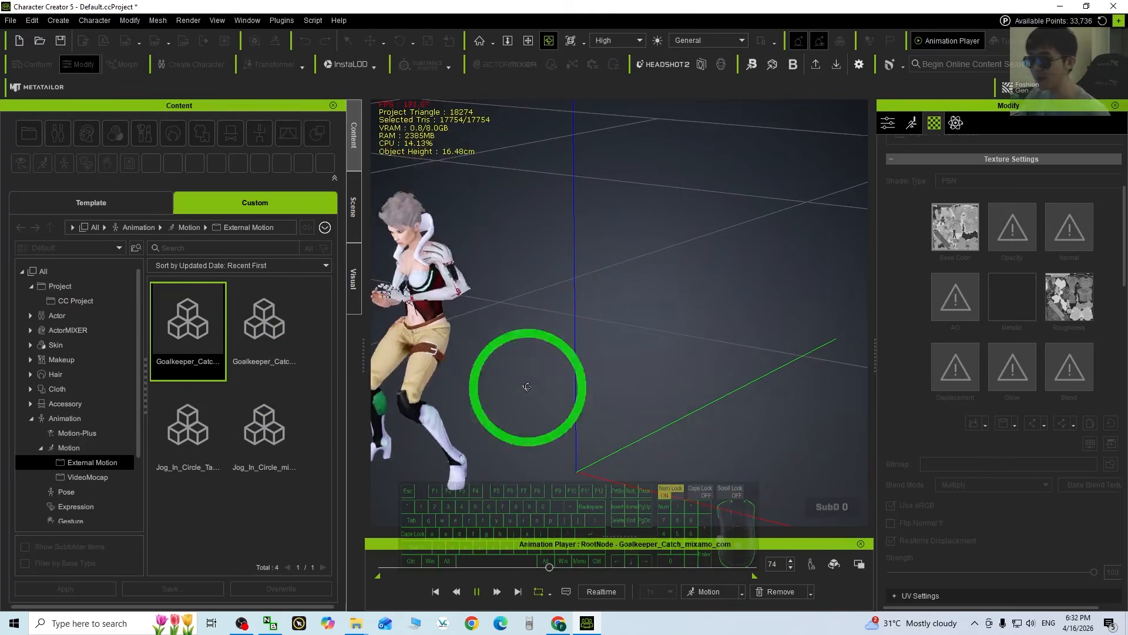
pyautogui.scroll(-5, 512, 369)
pyautogui.scroll(7, 512, 369)
pyautogui.scroll(-3, 560, 393)
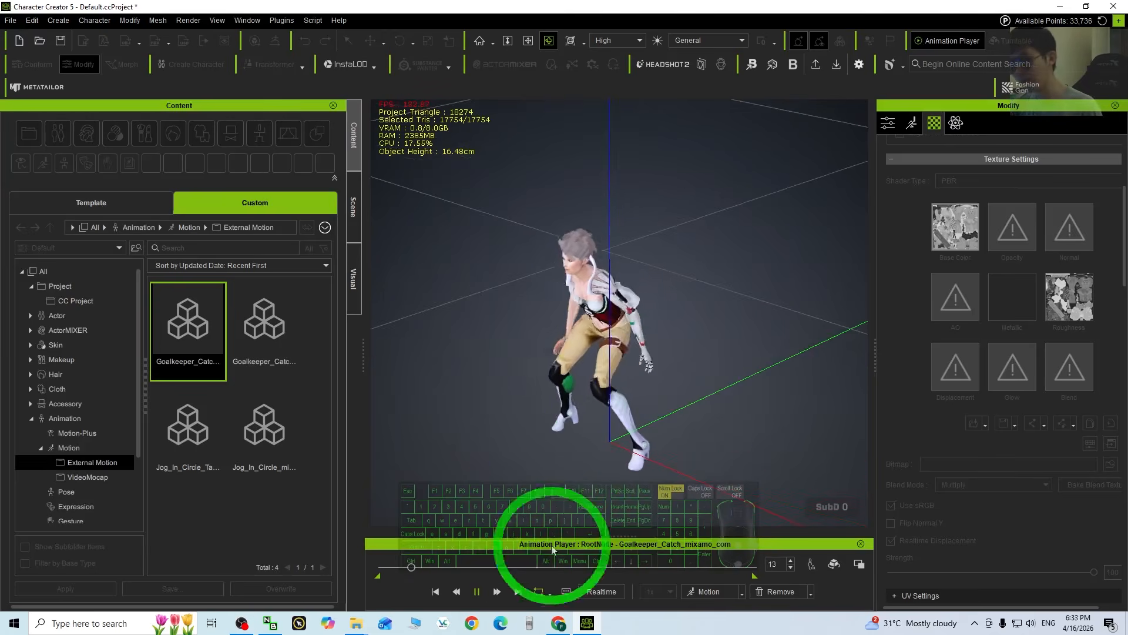
pyautogui.click(559, 623)
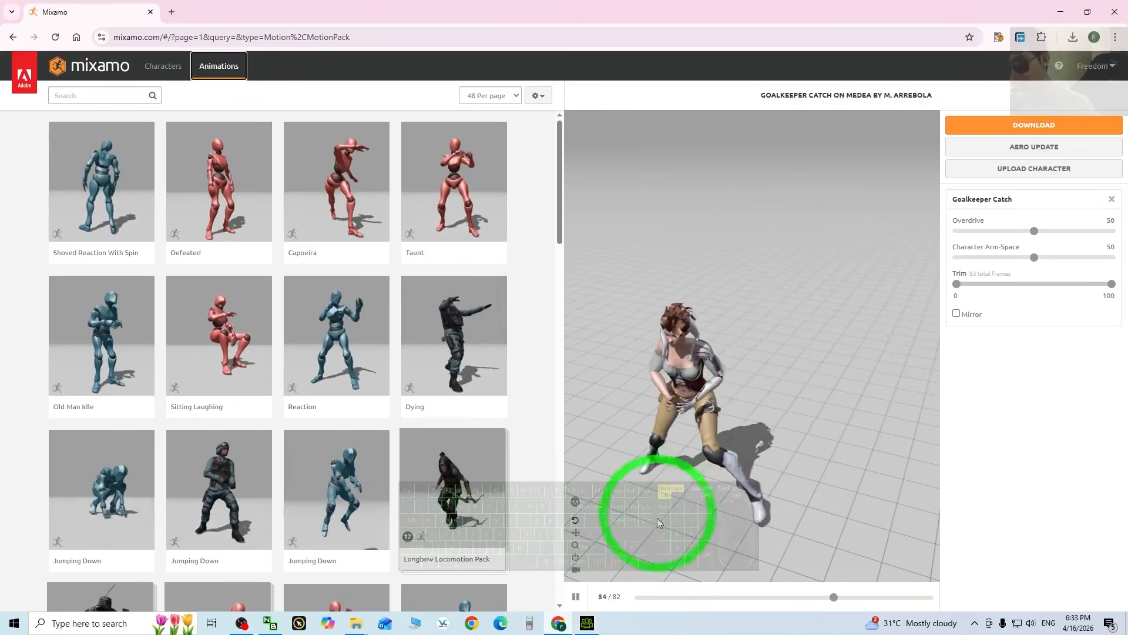
pyautogui.click(576, 625)
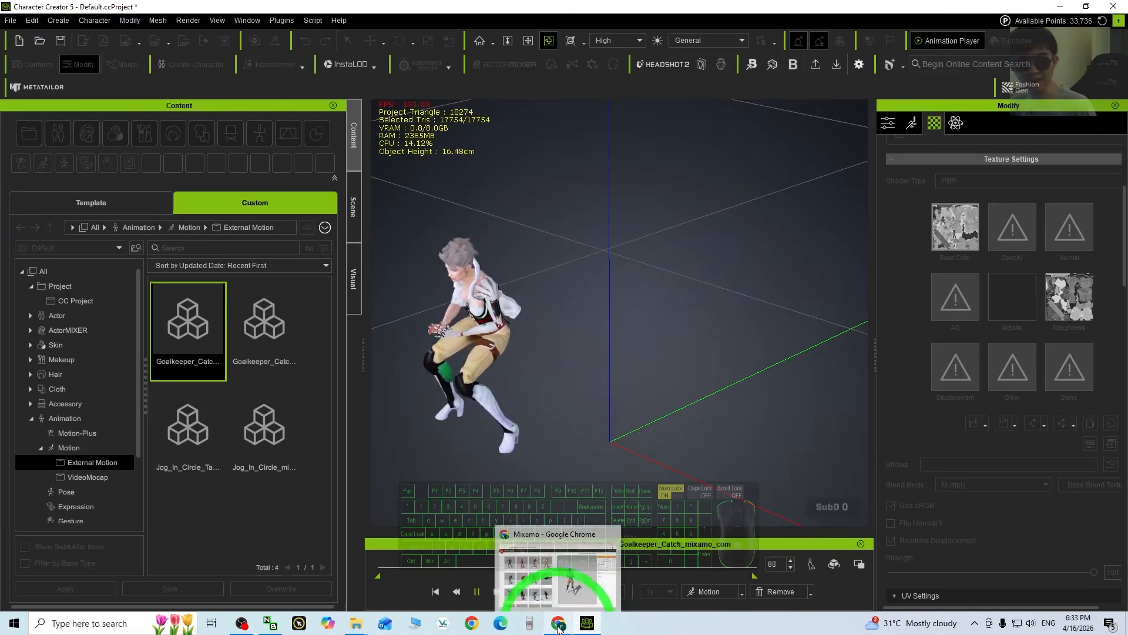
pyautogui.click(558, 626)
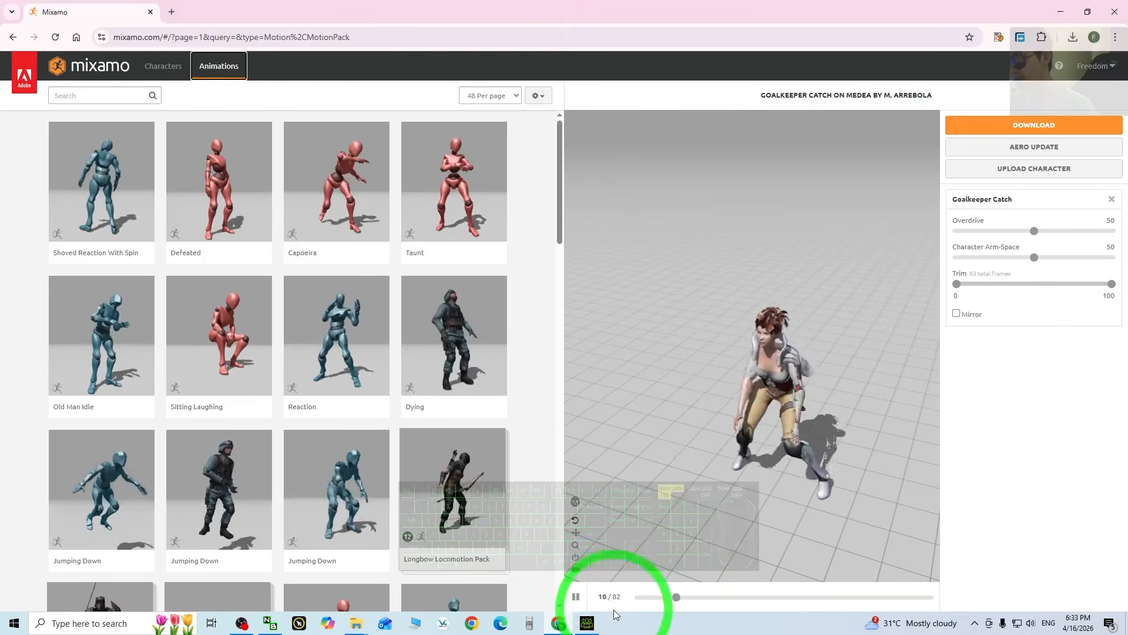
pyautogui.click(593, 627)
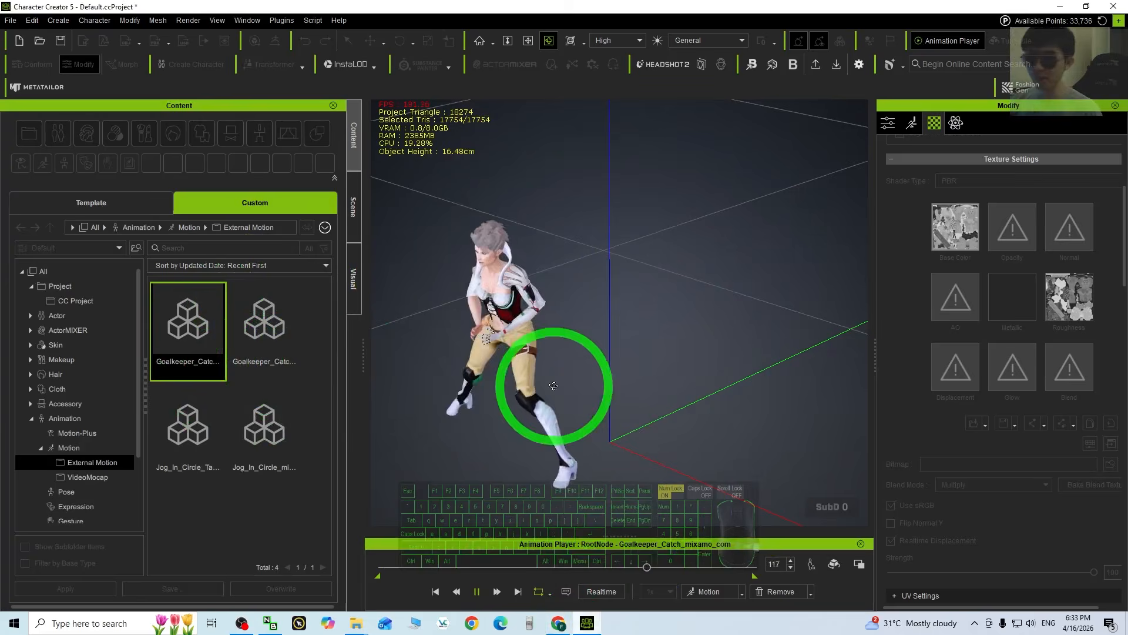
pyautogui.click(558, 624)
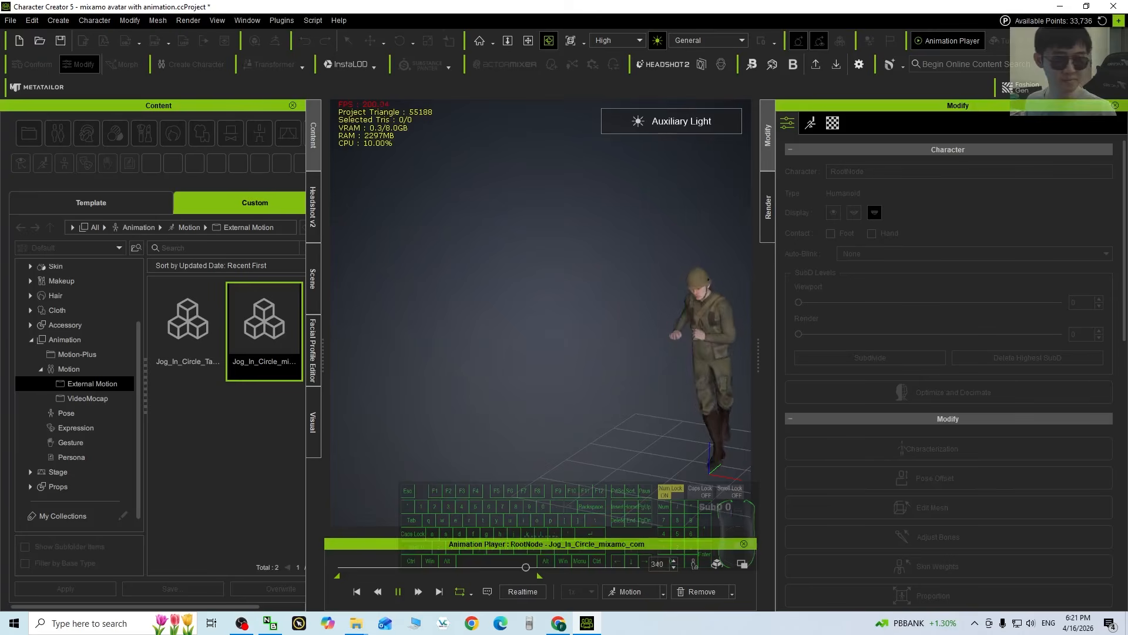
# - Stop the jogging soldier's animation playback and start a new empty project
pyautogui.click(830, 373)
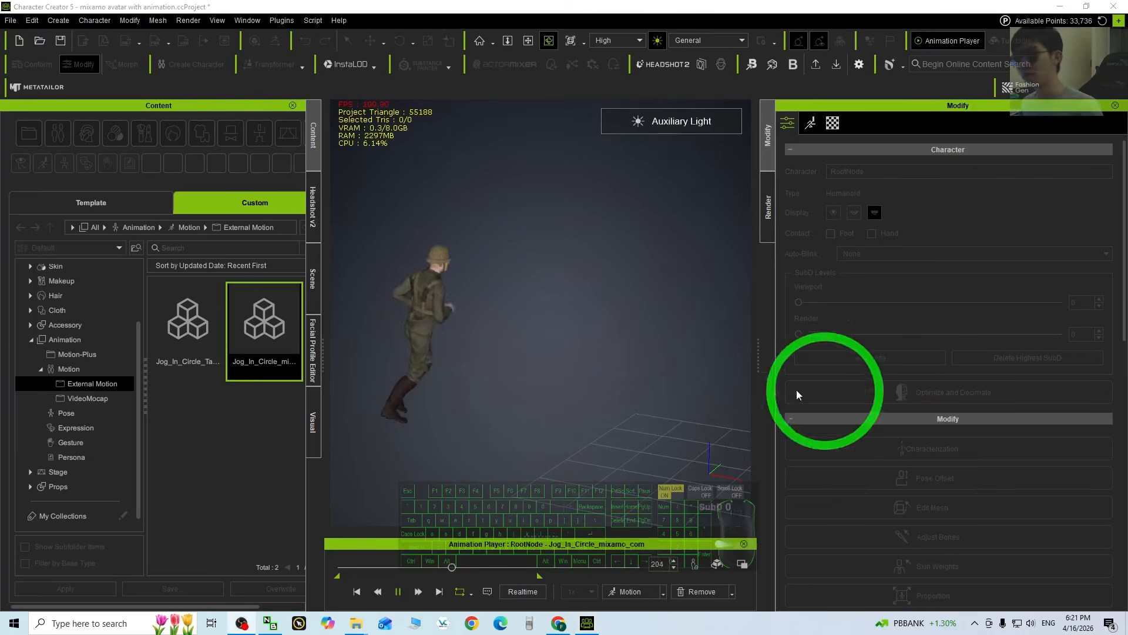
pyautogui.click(284, 147)
pyautogui.click(398, 591)
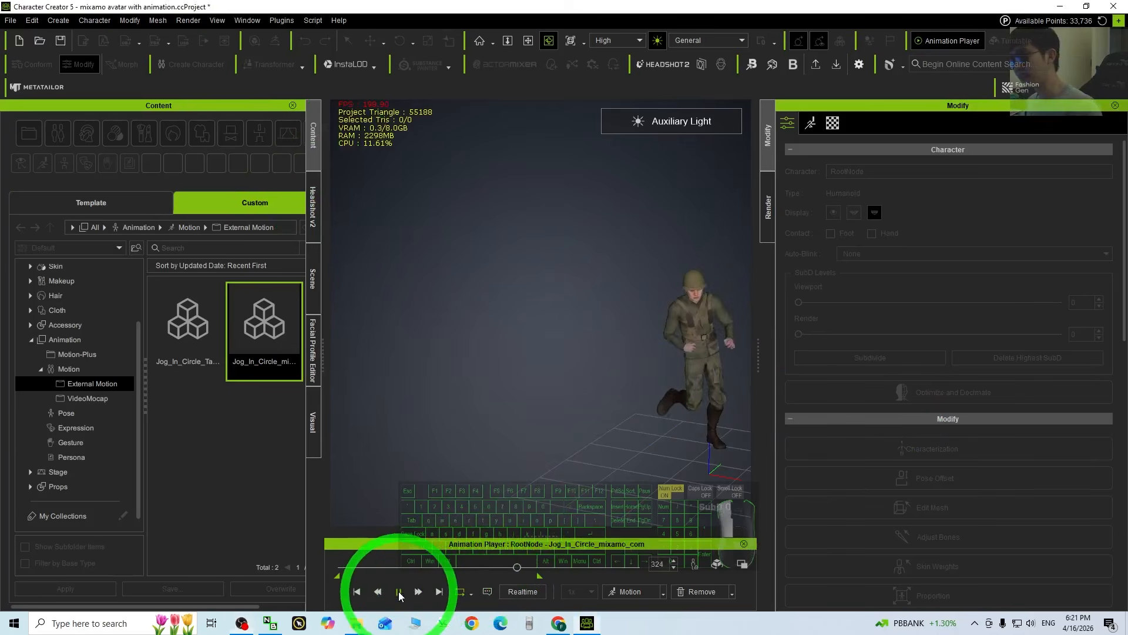
pyautogui.click(20, 23)
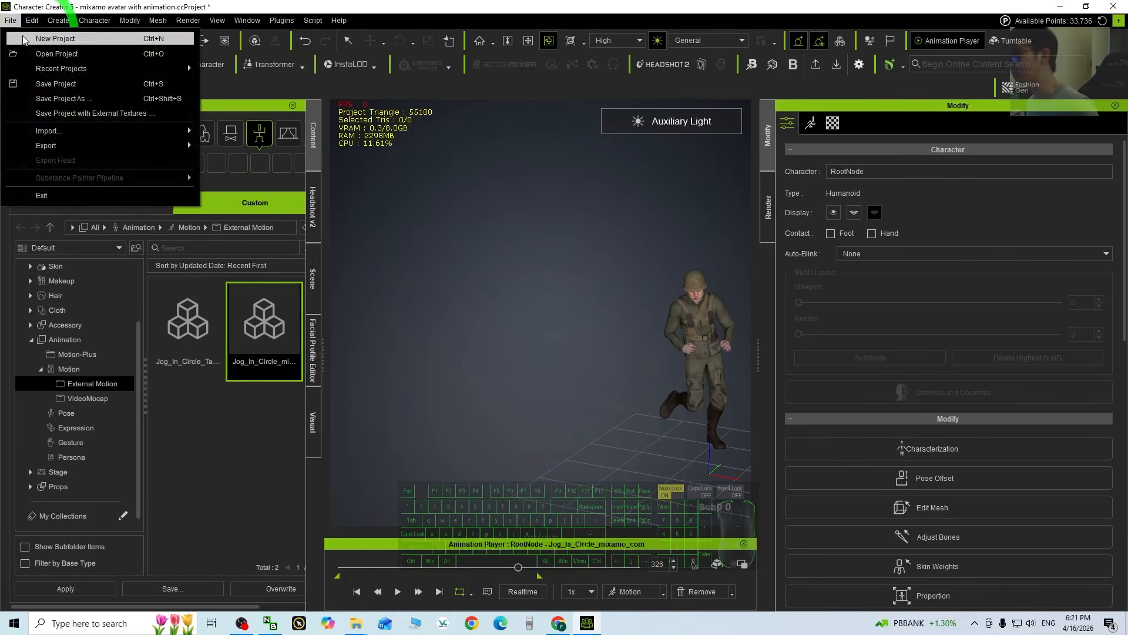
pyautogui.click(36, 35)
pyautogui.click(569, 339)
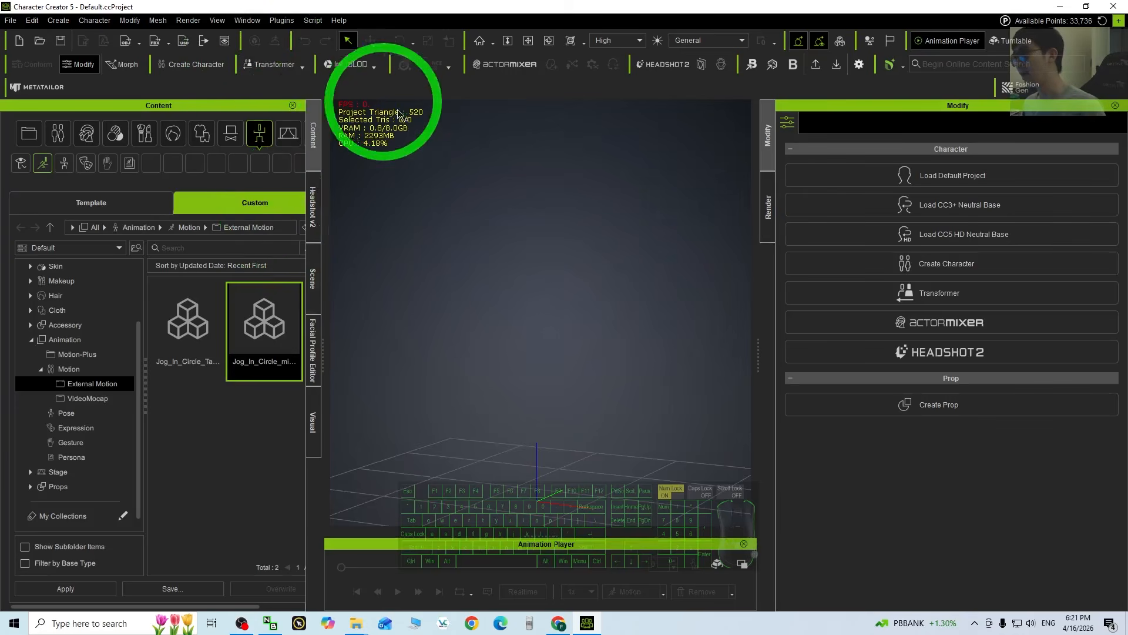
# - Reset the workspace layout and narrow the Content panel to widen the viewport
pyautogui.click(250, 26)
pyautogui.moveTo(275, 40)
pyautogui.click(430, 41)
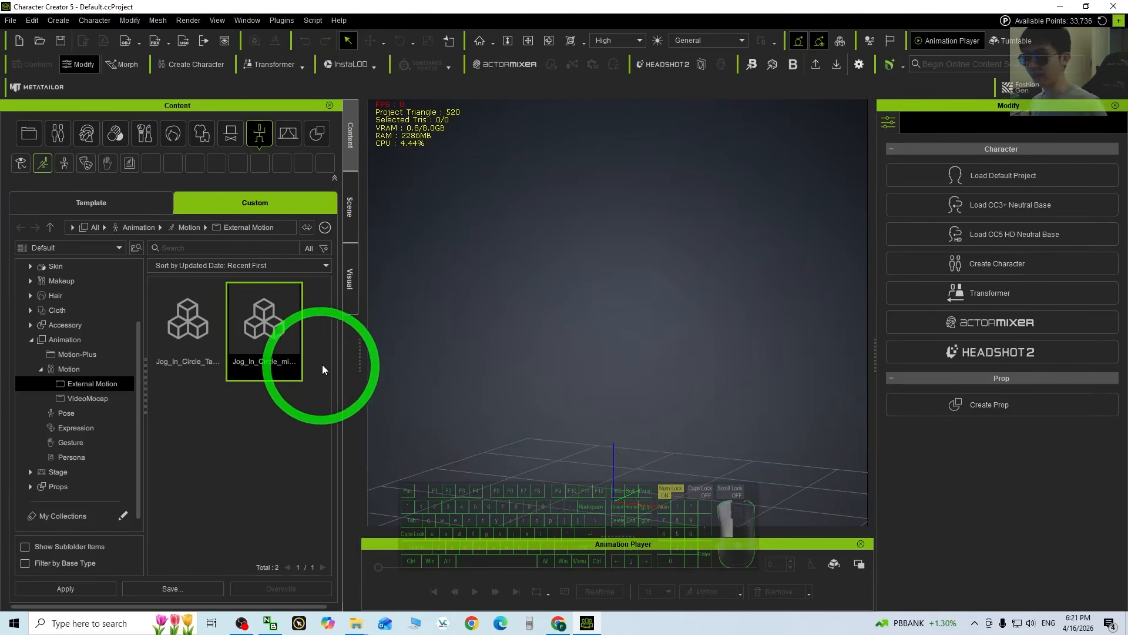
pyautogui.moveTo(360, 352); pyautogui.dragTo(274, 302)
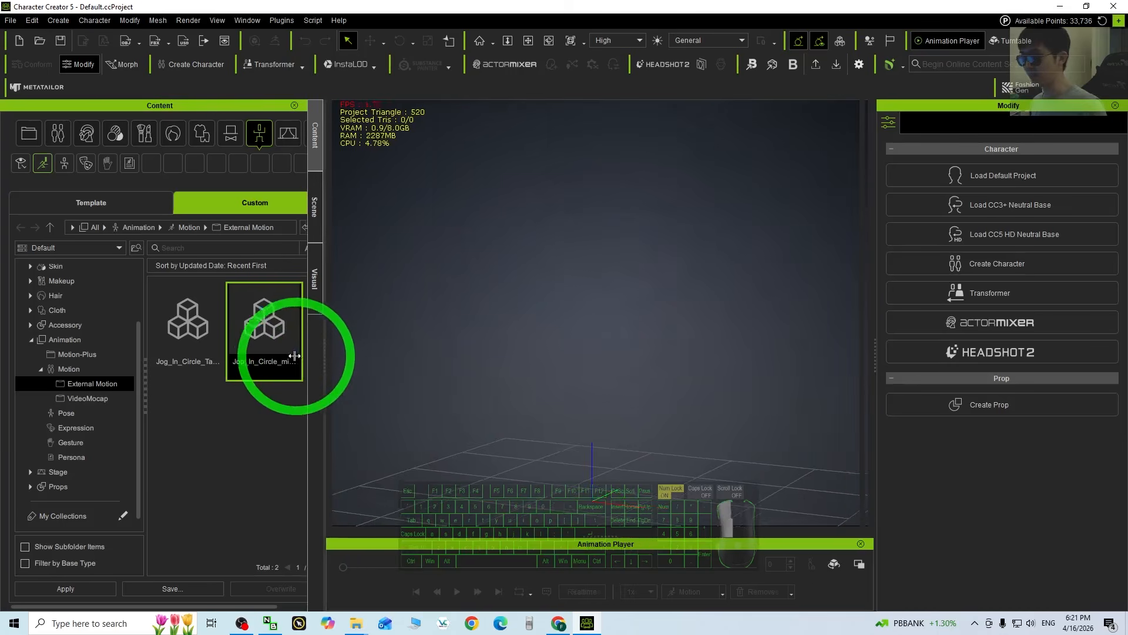
# - Switch to Mixamo in the browser and pause the Jog In Circle preview
pyautogui.click(1059, 6)
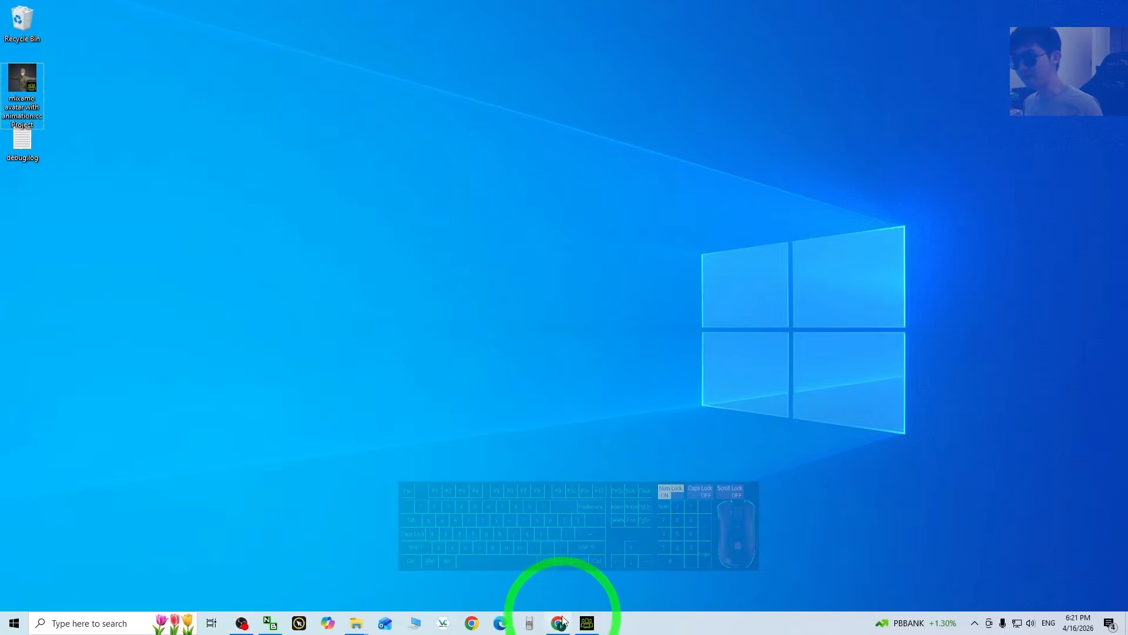
pyautogui.click(560, 622)
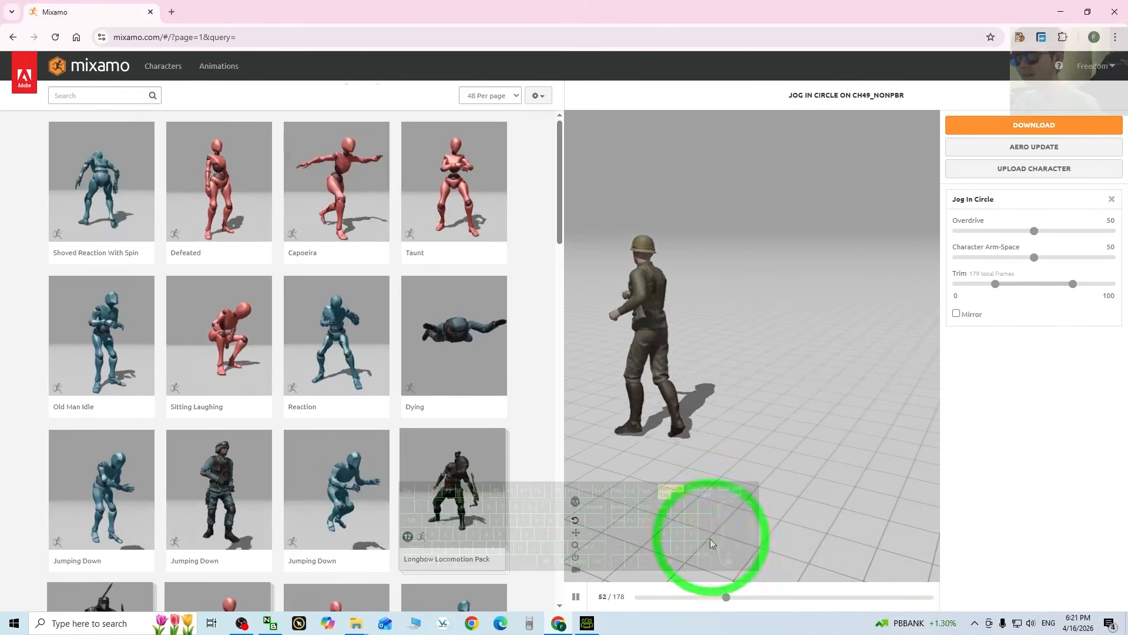
pyautogui.click(575, 597)
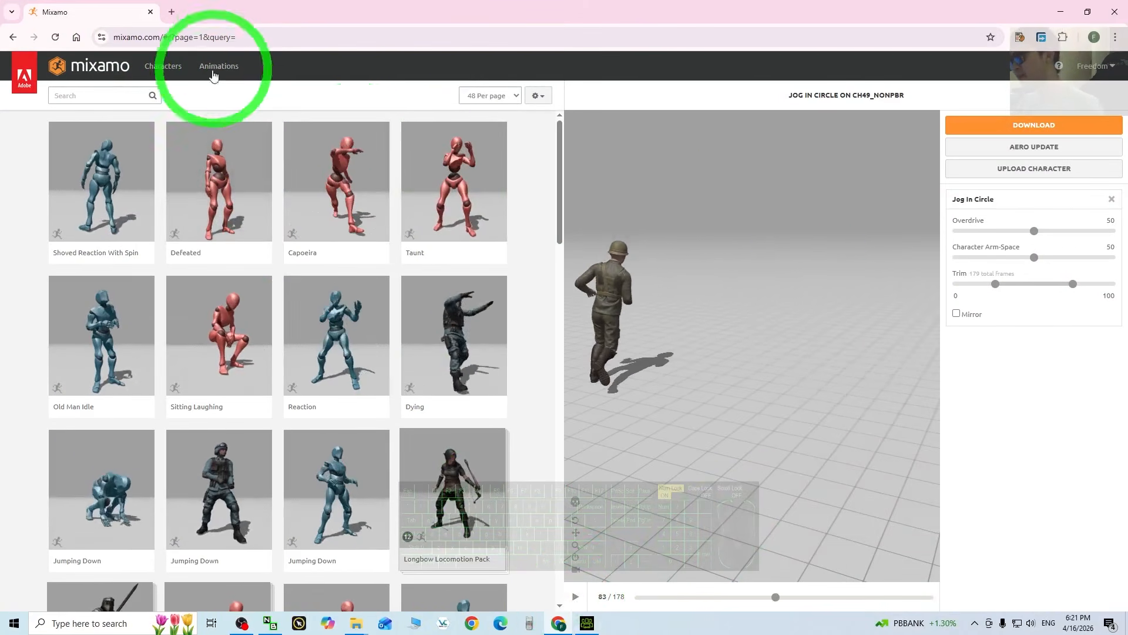
# - Replace the current soldier in Mixamo with the Medea character from the character library
pyautogui.click(163, 66)
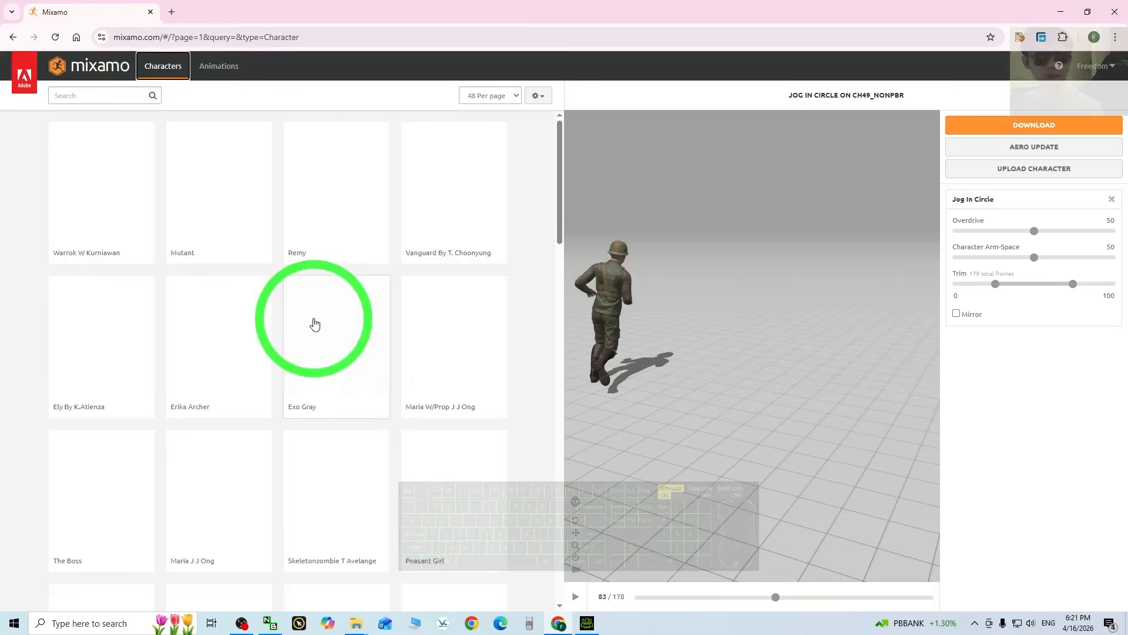
pyautogui.scroll(-7, 402, 353)
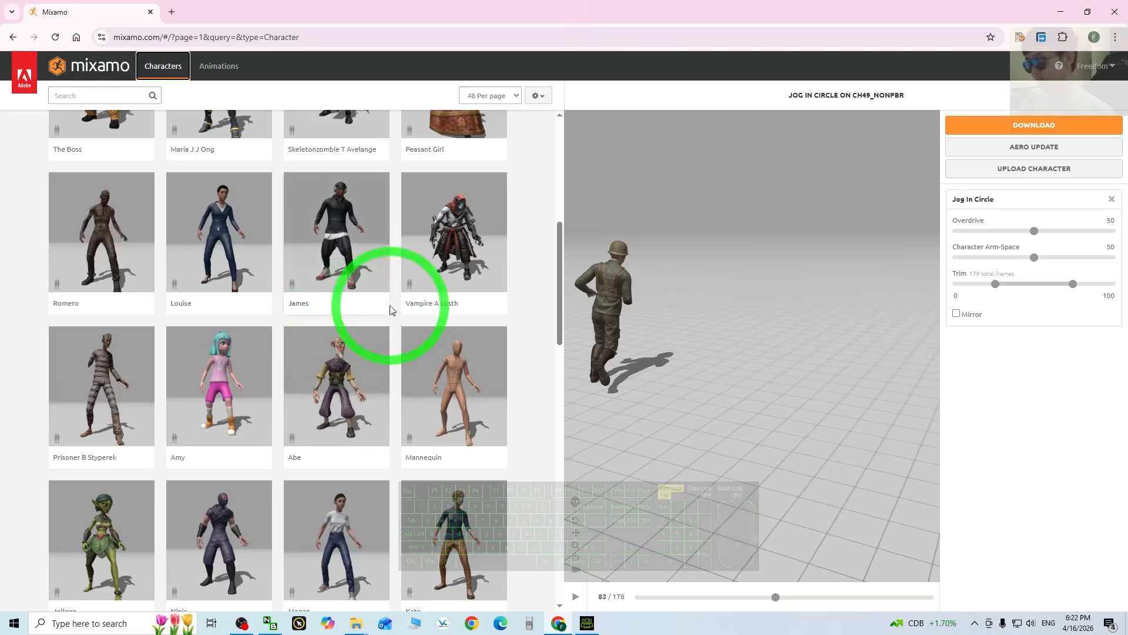
pyautogui.scroll(-6, 394, 302)
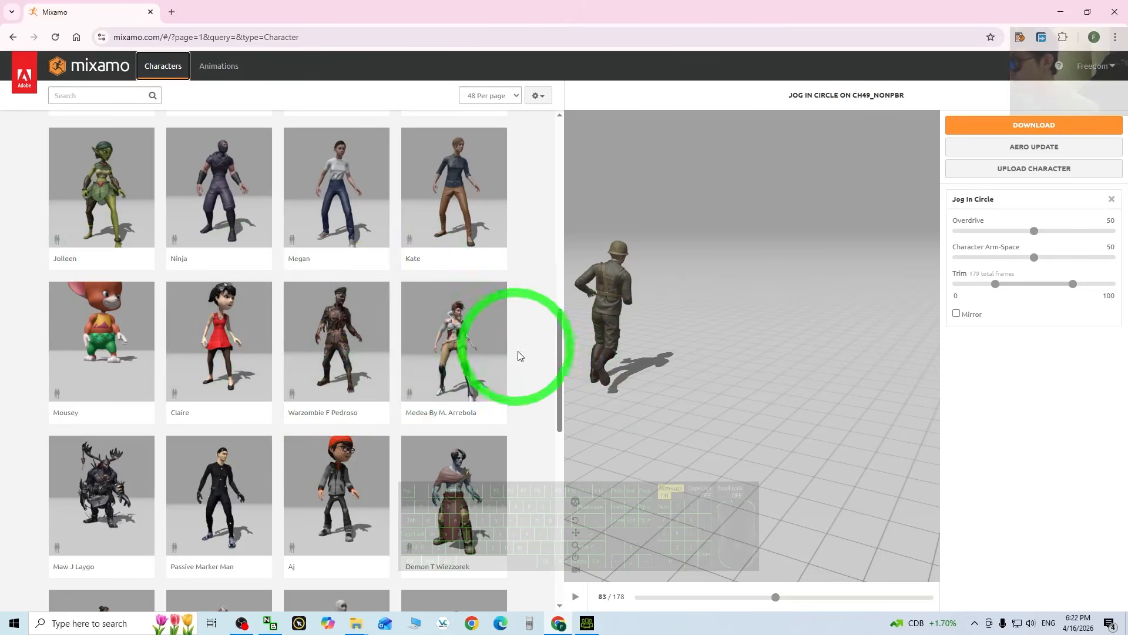
pyautogui.click(448, 346)
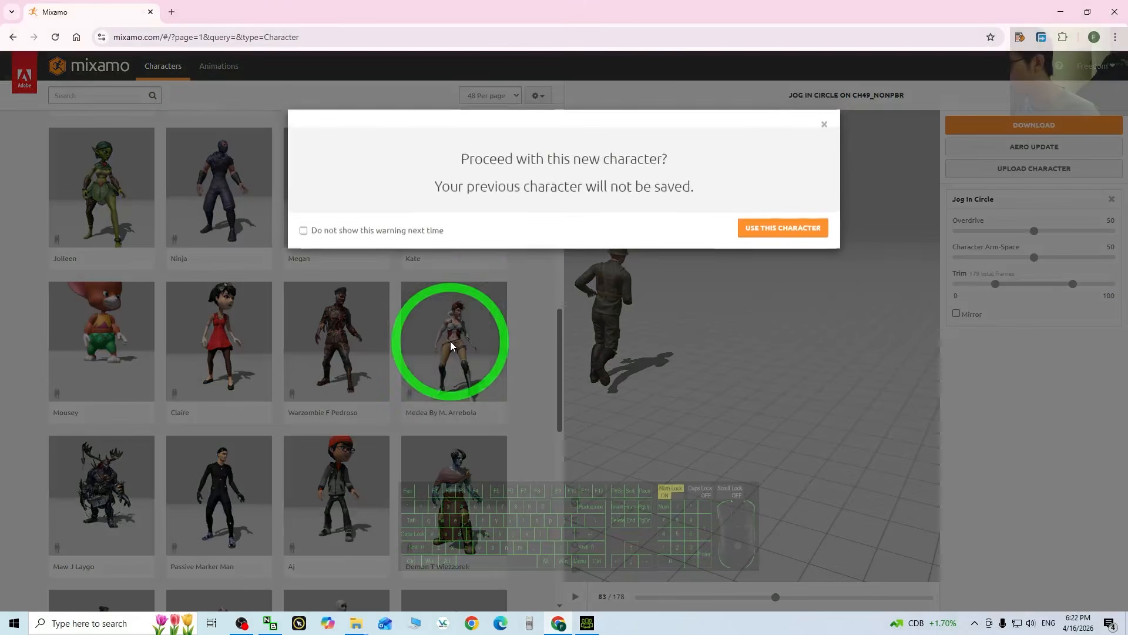
pyautogui.click(774, 229)
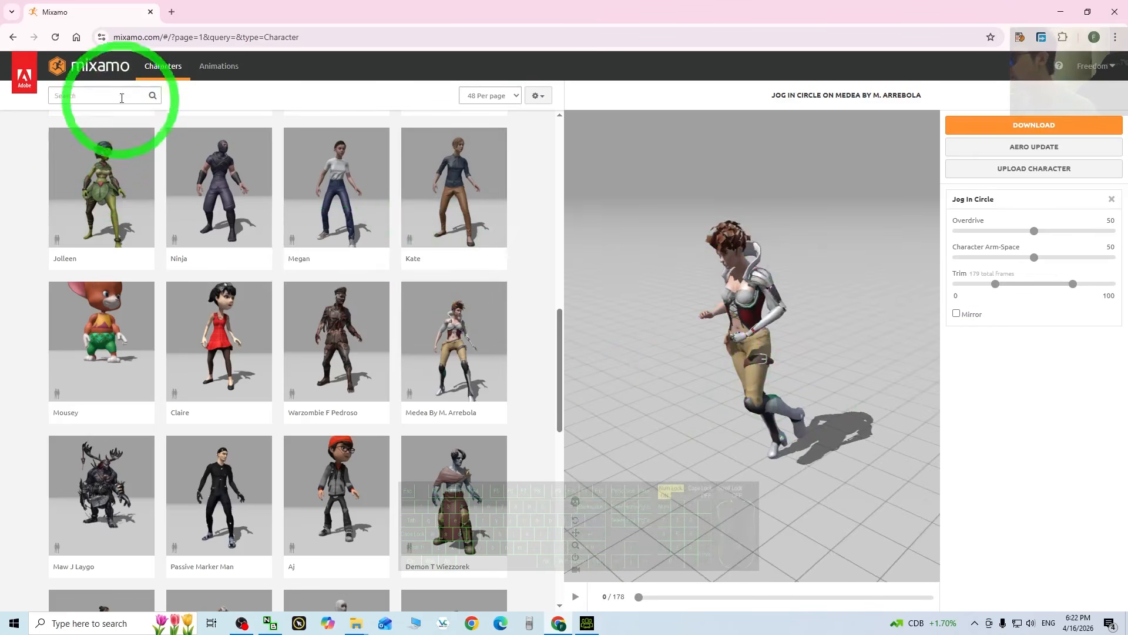
# - Apply the Goalkeeper Catch animation listed below Drop Kick to Medea and inspect it from another angle
pyautogui.click(229, 70)
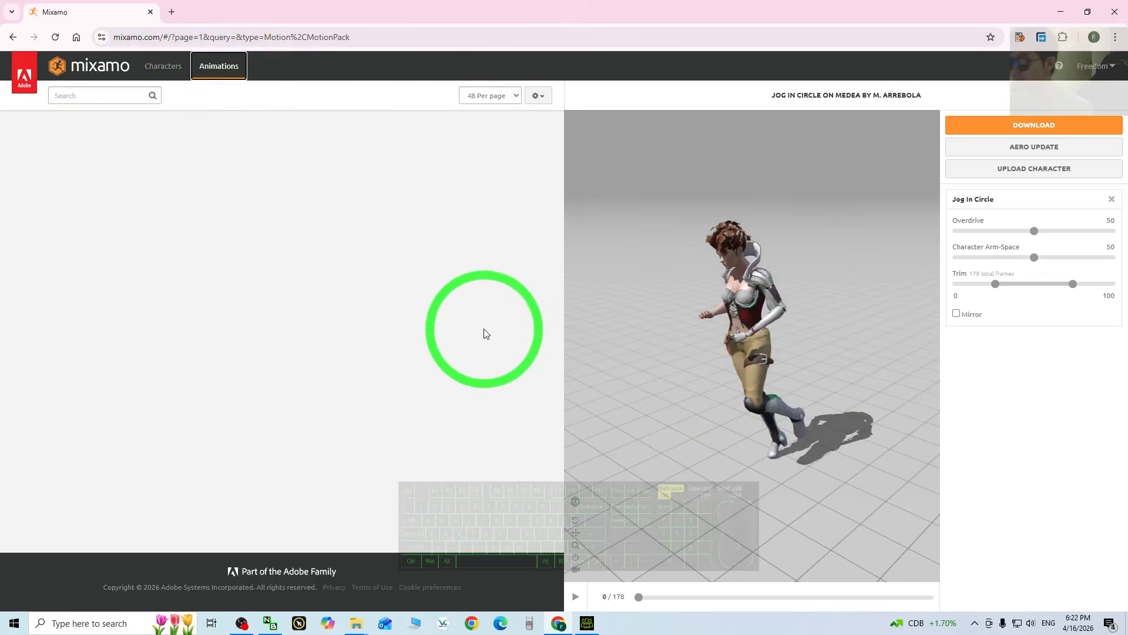
pyautogui.scroll(-8, 282, 347)
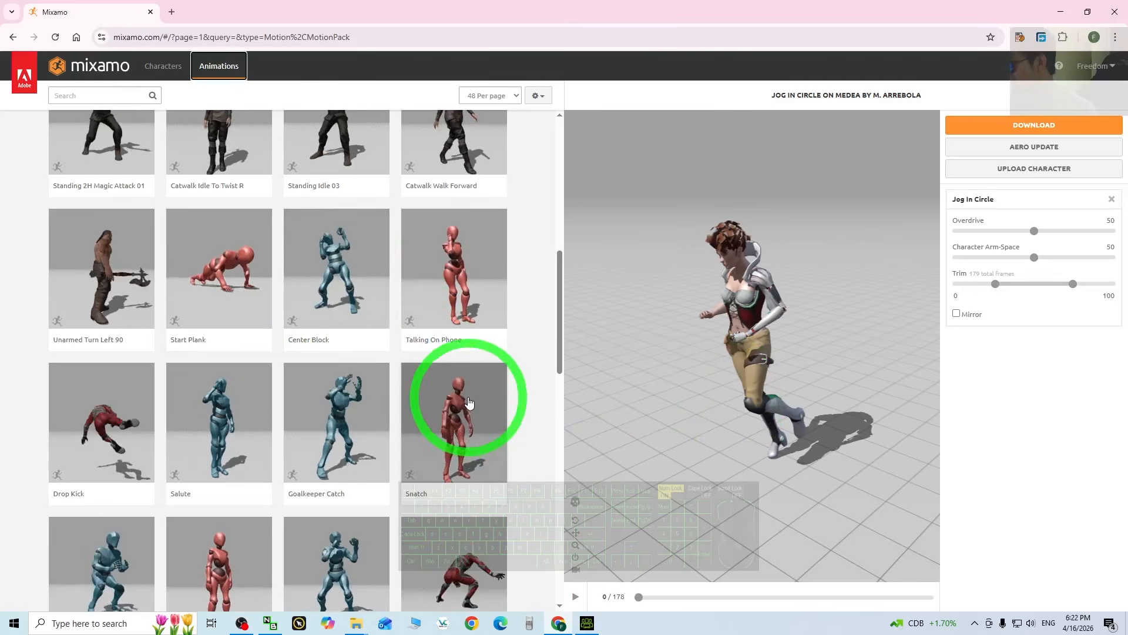
pyautogui.scroll(-2, 468, 402)
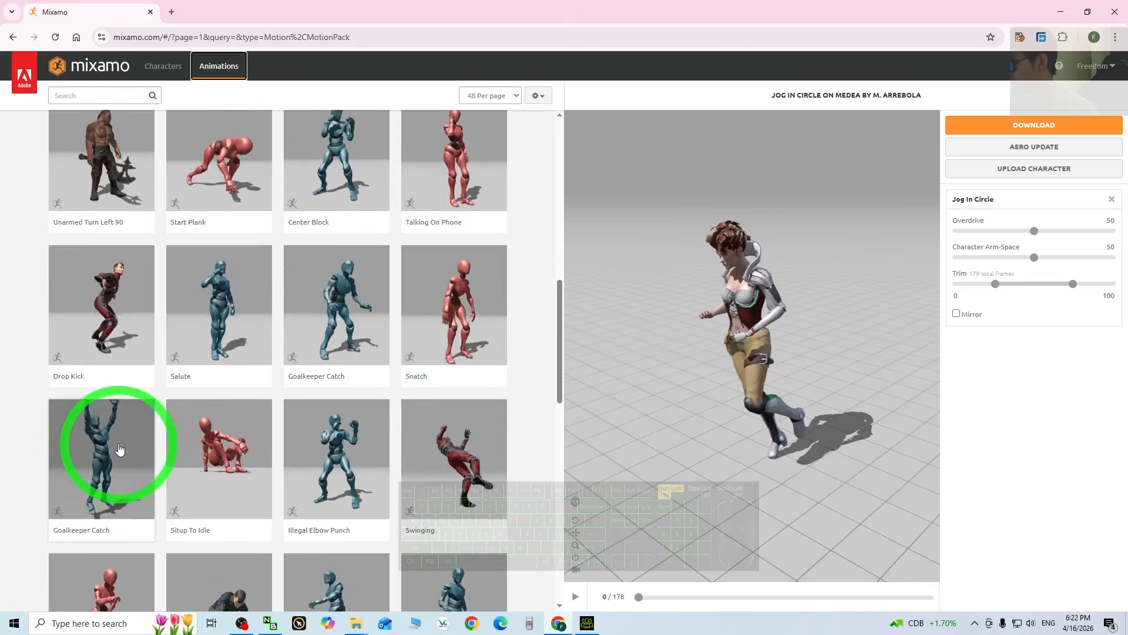
pyautogui.click(96, 473)
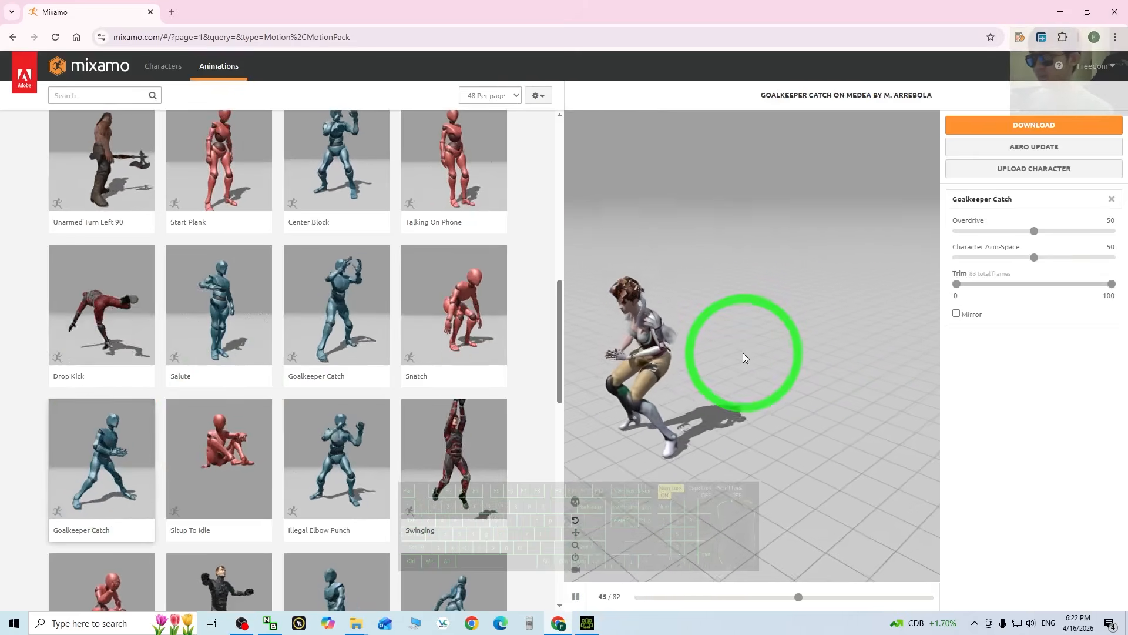
pyautogui.moveTo(714, 391); pyautogui.dragTo(626, 556)
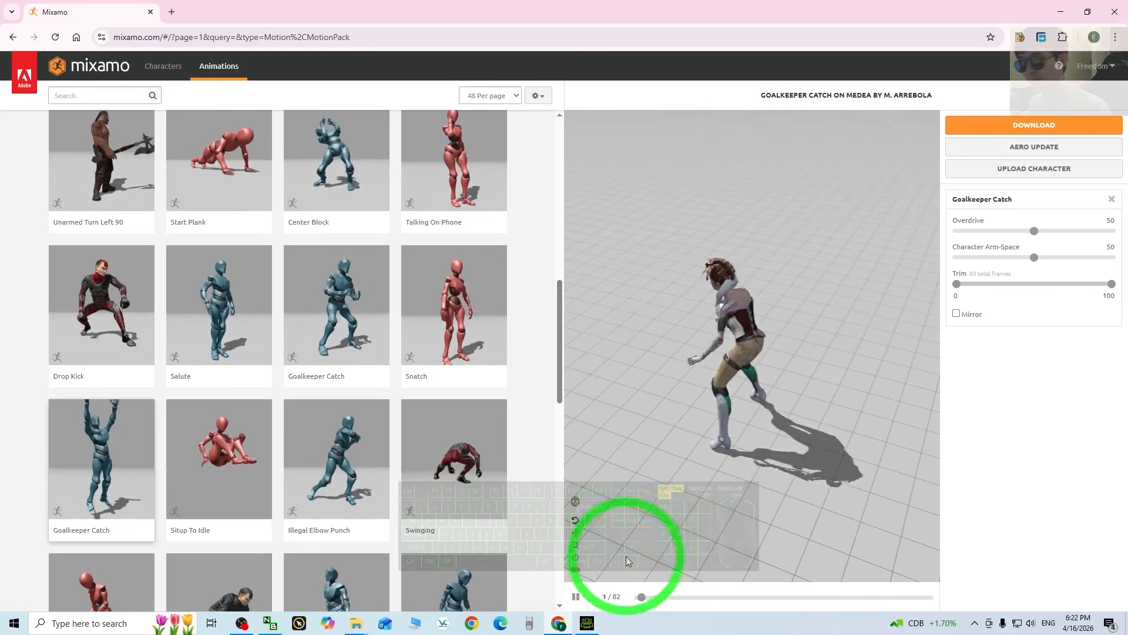
# - Download the animated Medea as FBX Binary with skin, 30 frames per second and no keyframe reduction, and show the file in its folder
pyautogui.click(575, 596)
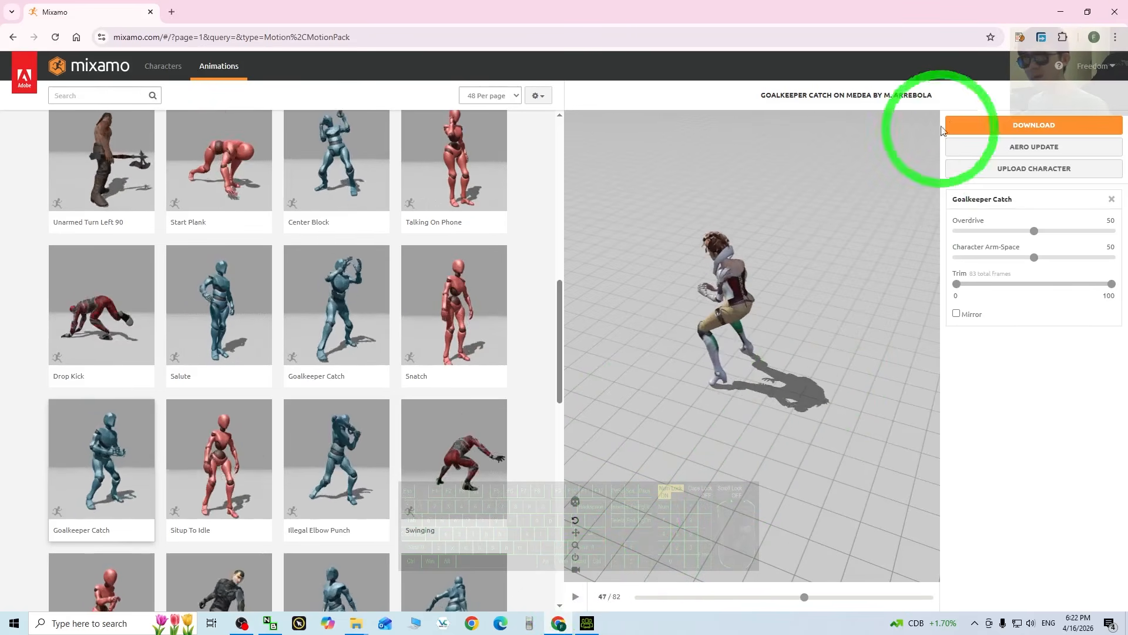
pyautogui.click(1004, 134)
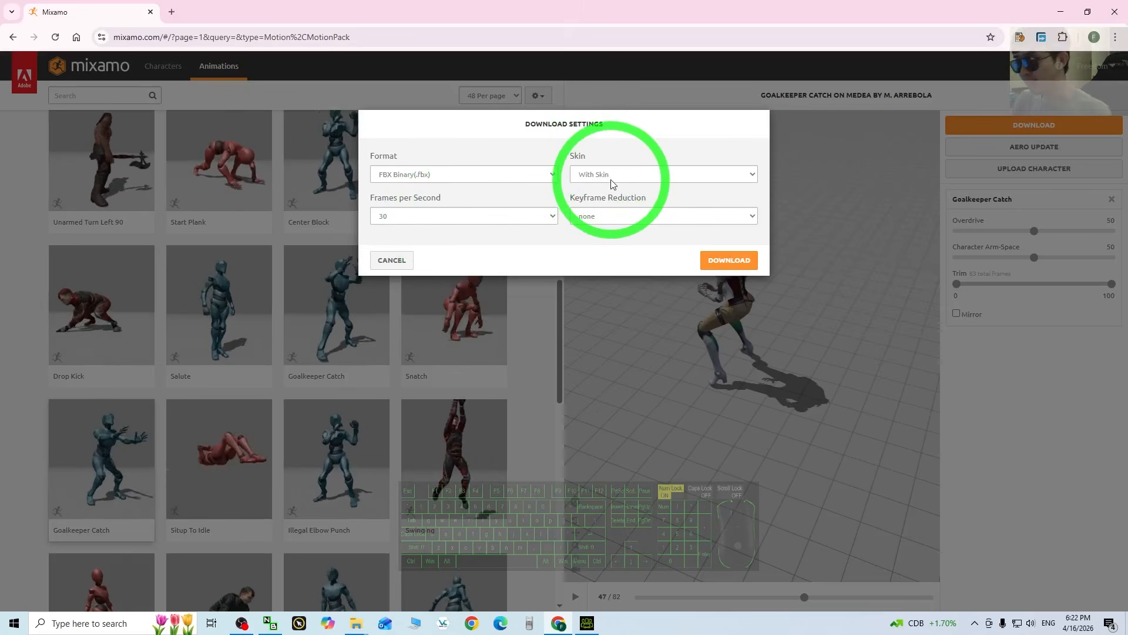
pyautogui.click(745, 260)
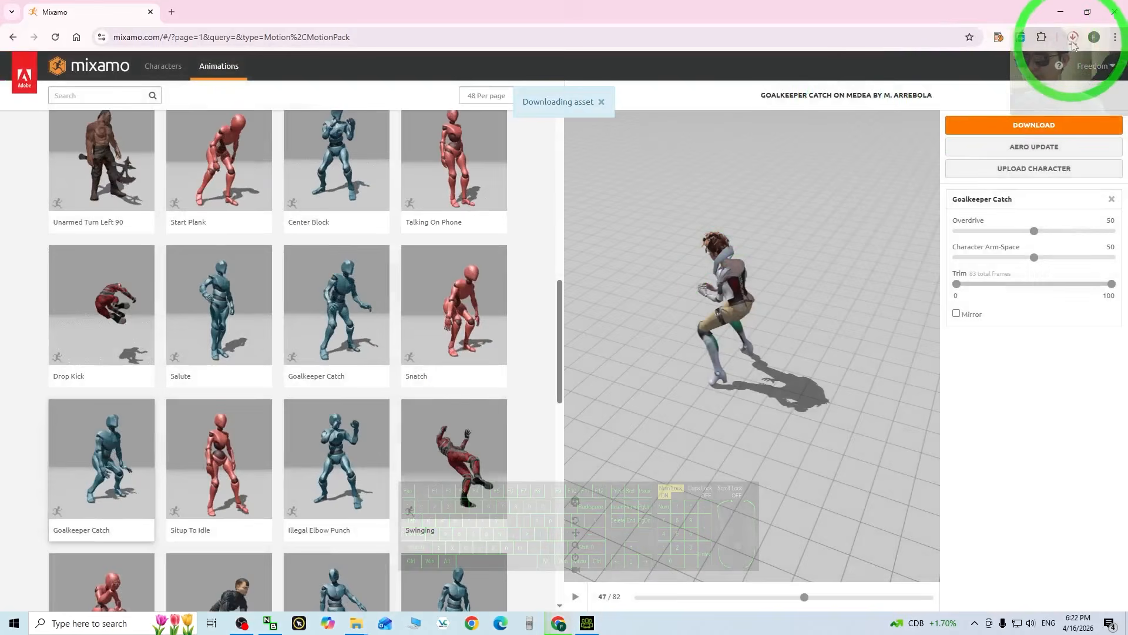
pyautogui.click(1073, 40)
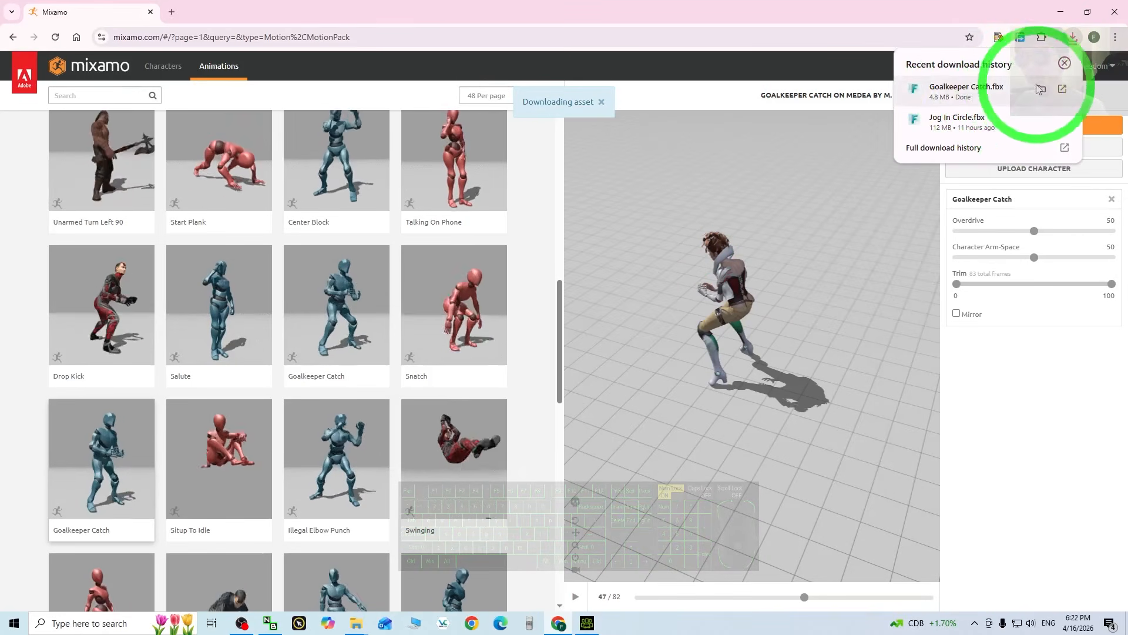
pyautogui.click(1041, 90)
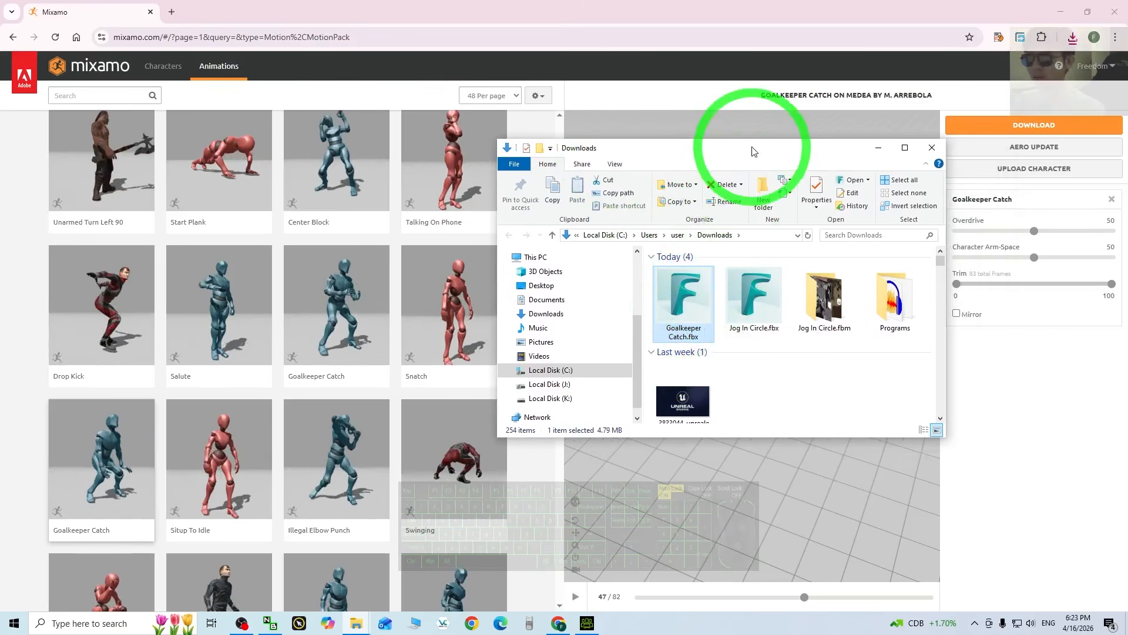
pyautogui.moveTo(754, 152); pyautogui.dragTo(401, 131)
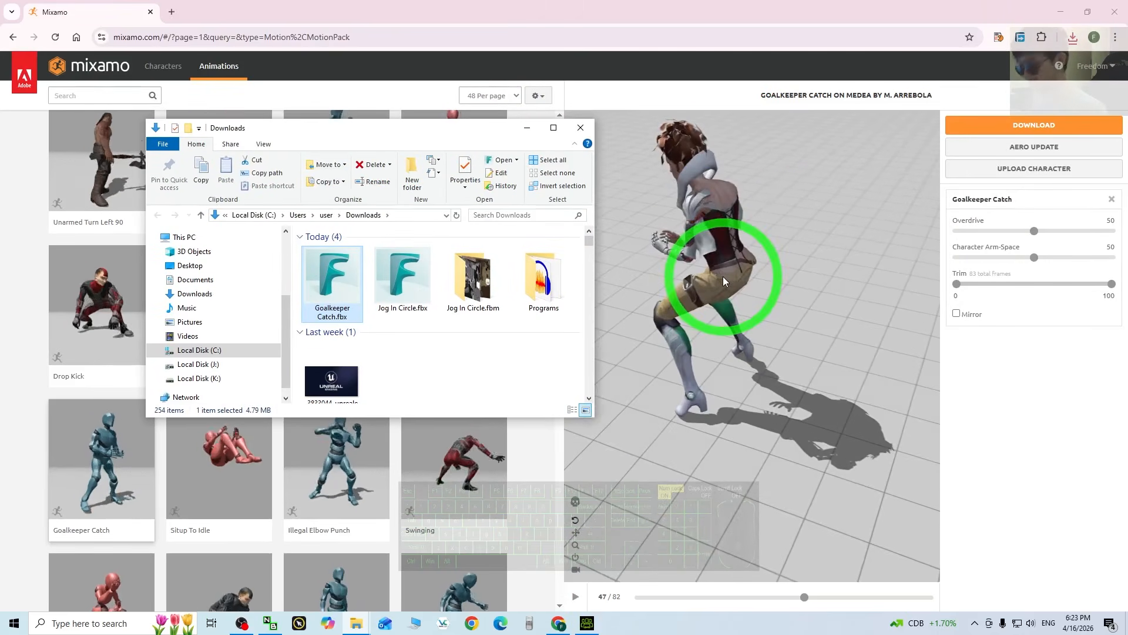
pyautogui.moveTo(723, 281); pyautogui.dragTo(826, 451)
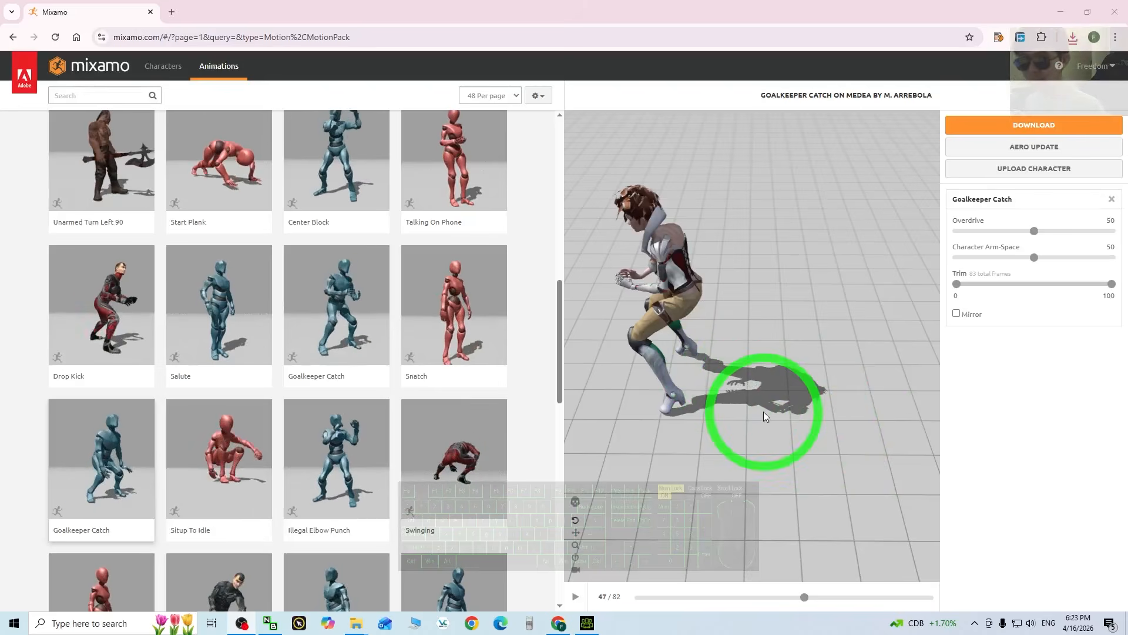
pyautogui.moveTo(763, 412)
pyautogui.mouseDown()
pyautogui.moveTo(764, 400)
pyautogui.moveTo(758, 470)
pyautogui.moveTo(840, 453)
pyautogui.moveTo(855, 426)
pyautogui.moveTo(770, 395)
pyautogui.mouseUp()
pyautogui.moveTo(685, 322); pyautogui.dragTo(685, 441)
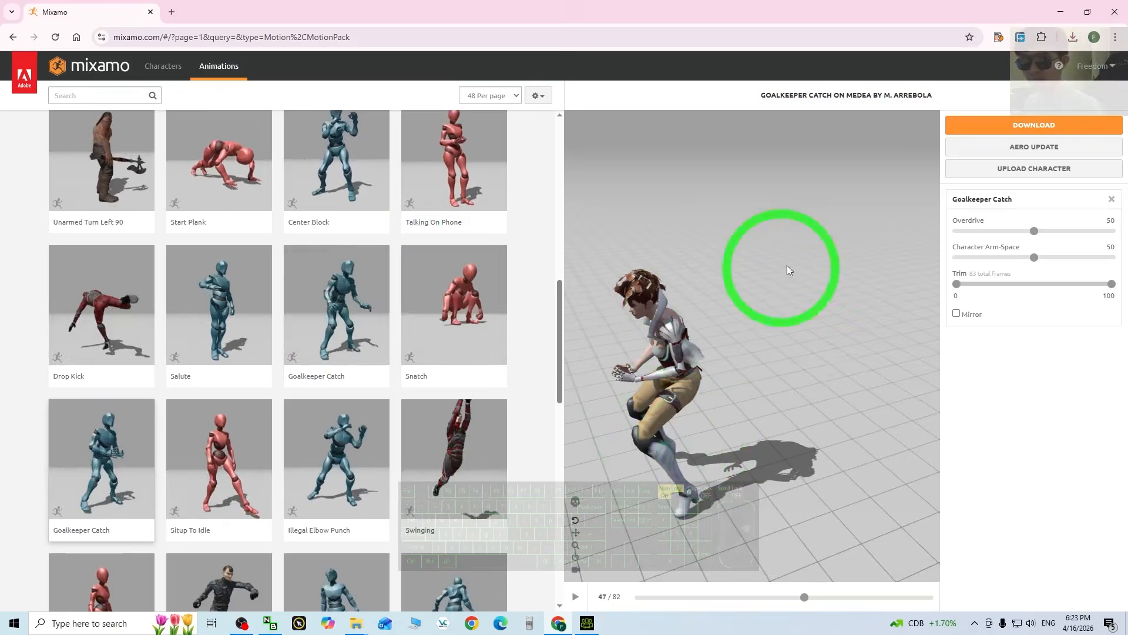
# - Minimize the browser and the Videos folder window, reposition the Downloads window and switch to Character Creator 5
pyautogui.click(1059, 13)
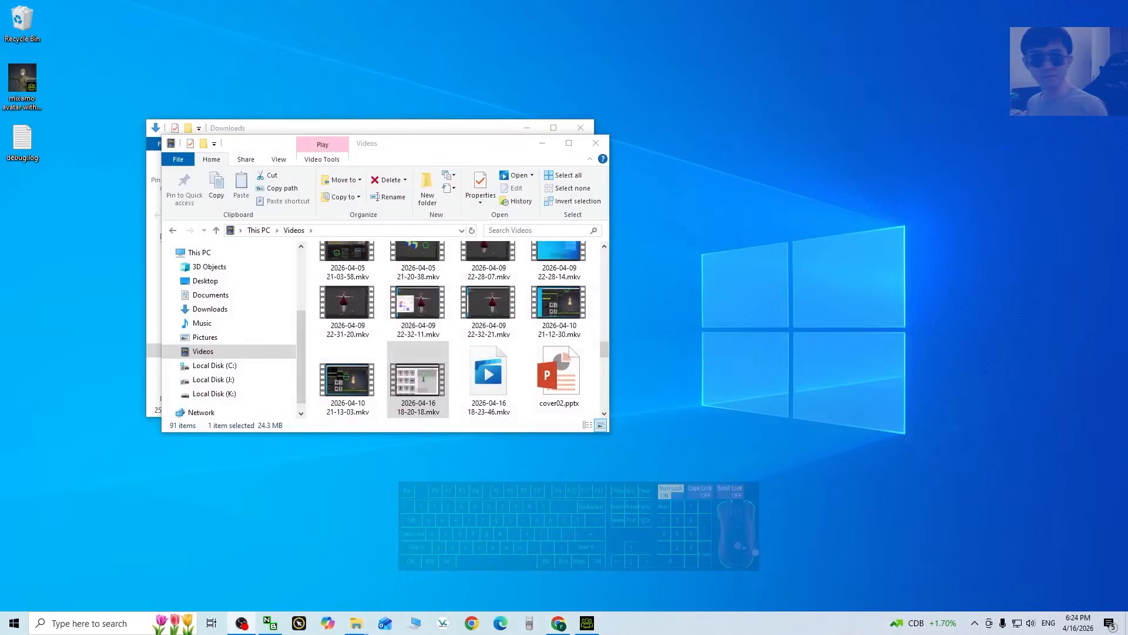
pyautogui.click(542, 143)
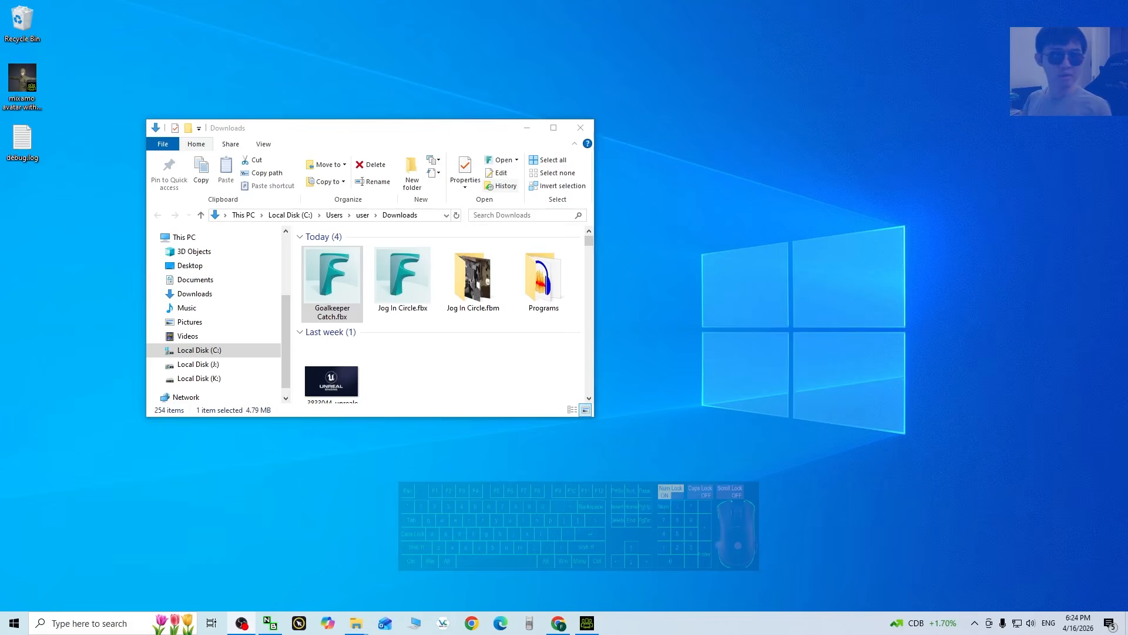
pyautogui.moveTo(292, 121); pyautogui.dragTo(338, 142)
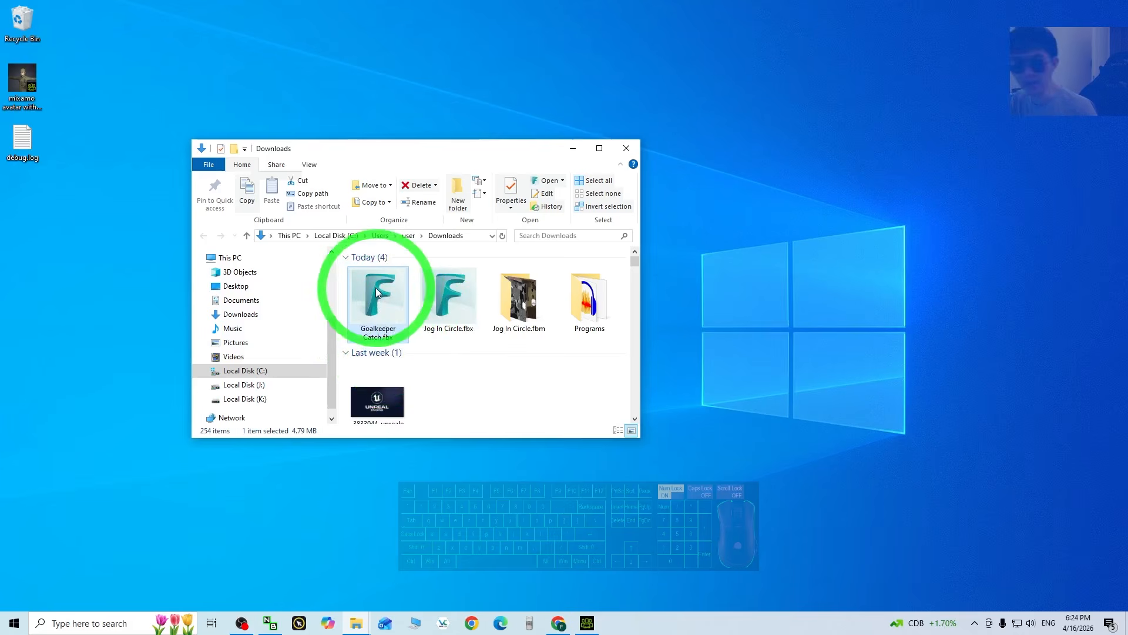
pyautogui.moveTo(454, 158); pyautogui.dragTo(293, 80)
pyautogui.click(588, 622)
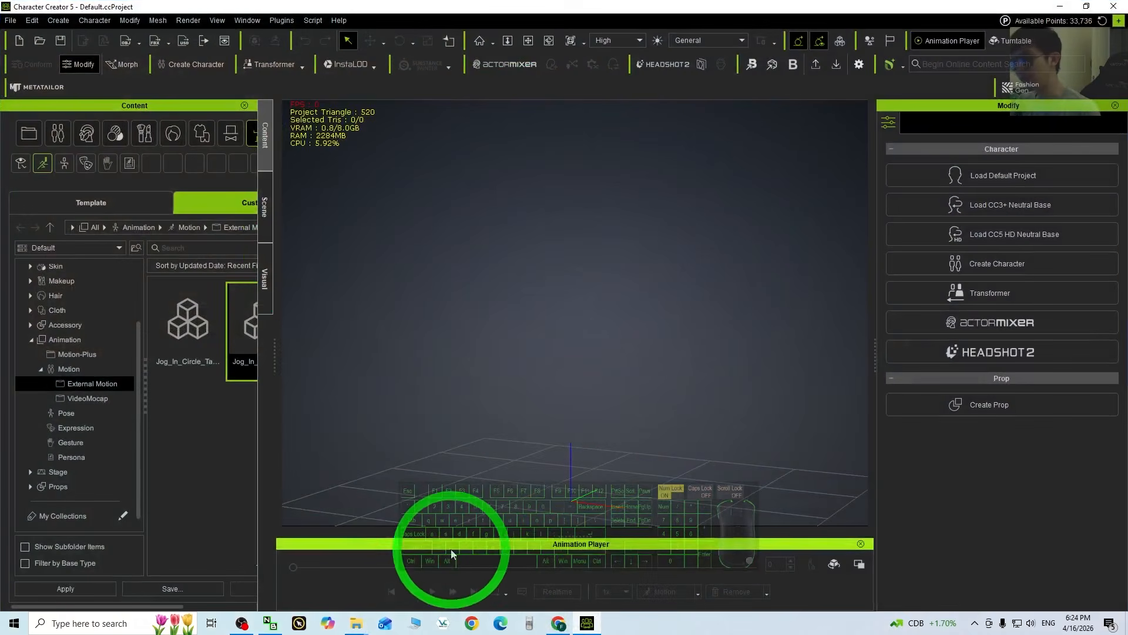
# - Show the Project category of the template content library
pyautogui.click(86, 200)
pyautogui.click(26, 129)
pyautogui.click(426, 523)
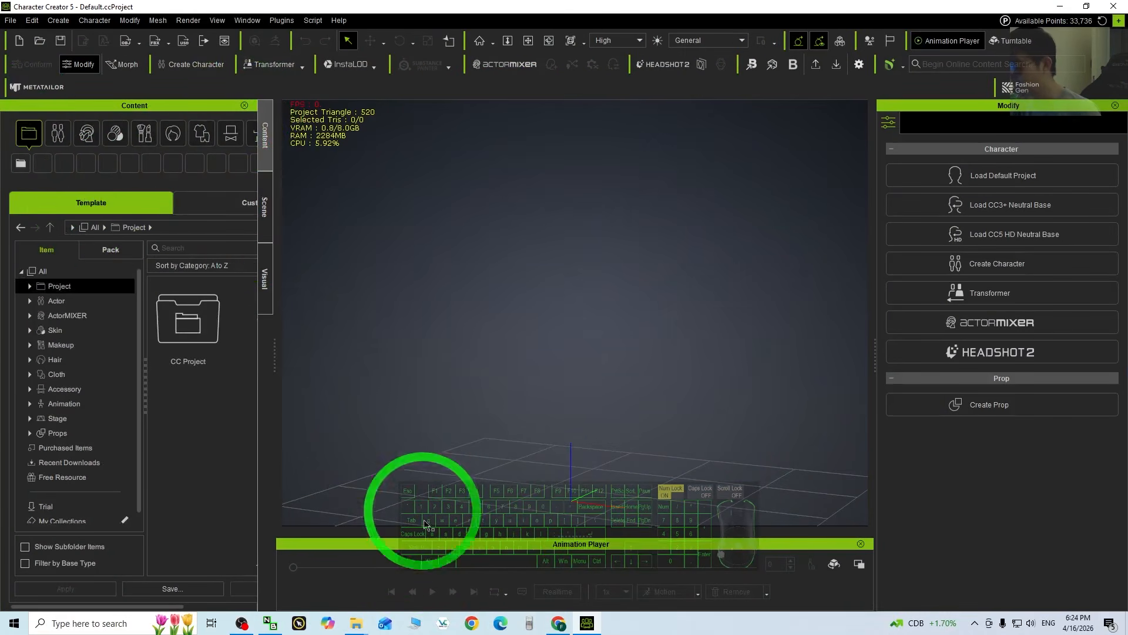
# - Import Goalkeeper Catch.fbx from the Downloads folder as a Humanoid (Non-Standard) character using the Mixamo_ChXXCharacter profile
pyautogui.click(363, 620)
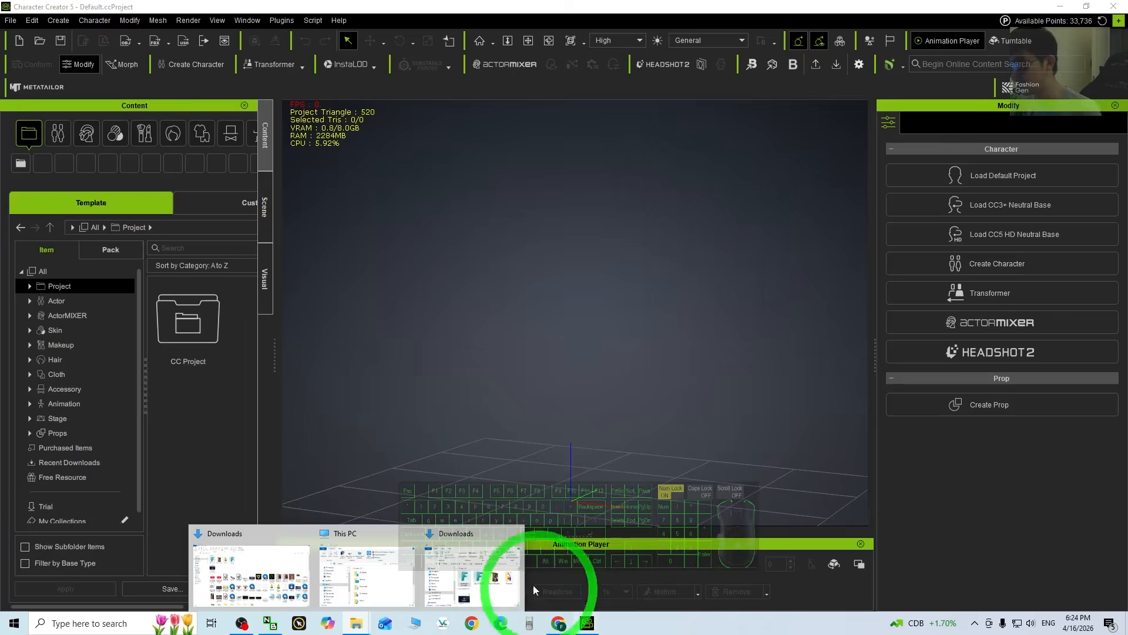
pyautogui.click(484, 555)
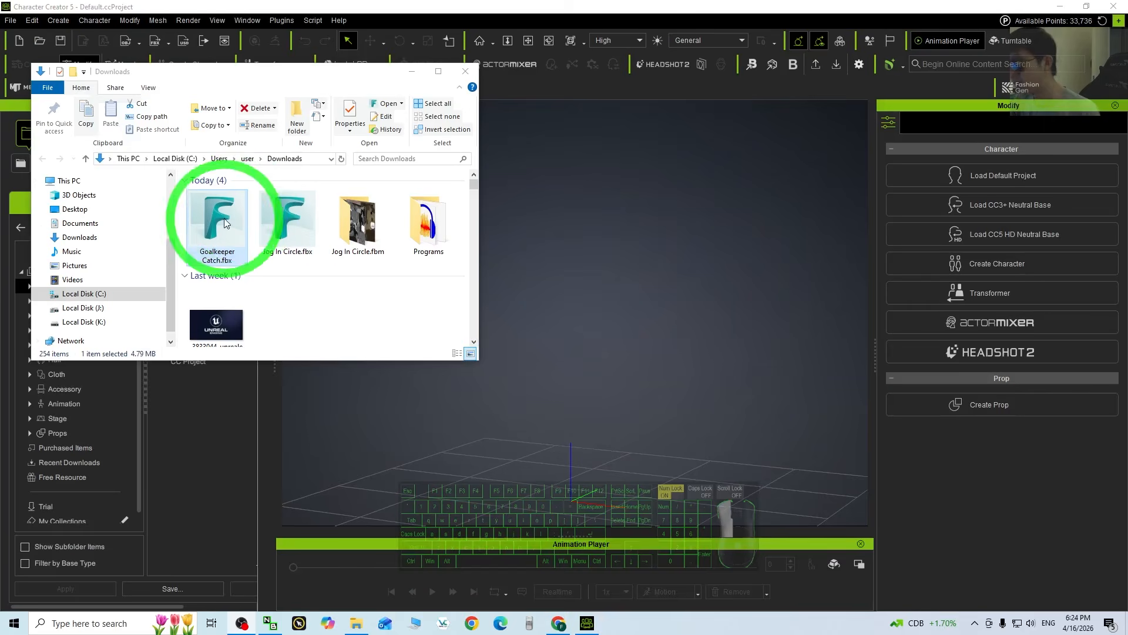
pyautogui.moveTo(621, 414); pyautogui.dragTo(575, 435)
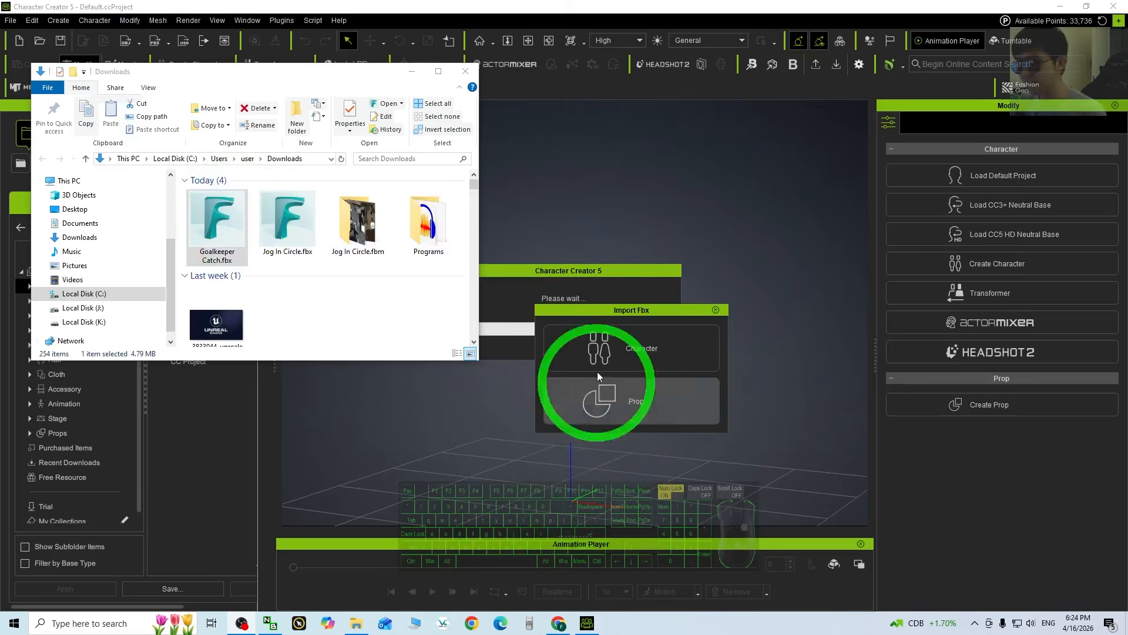
pyautogui.click(645, 113)
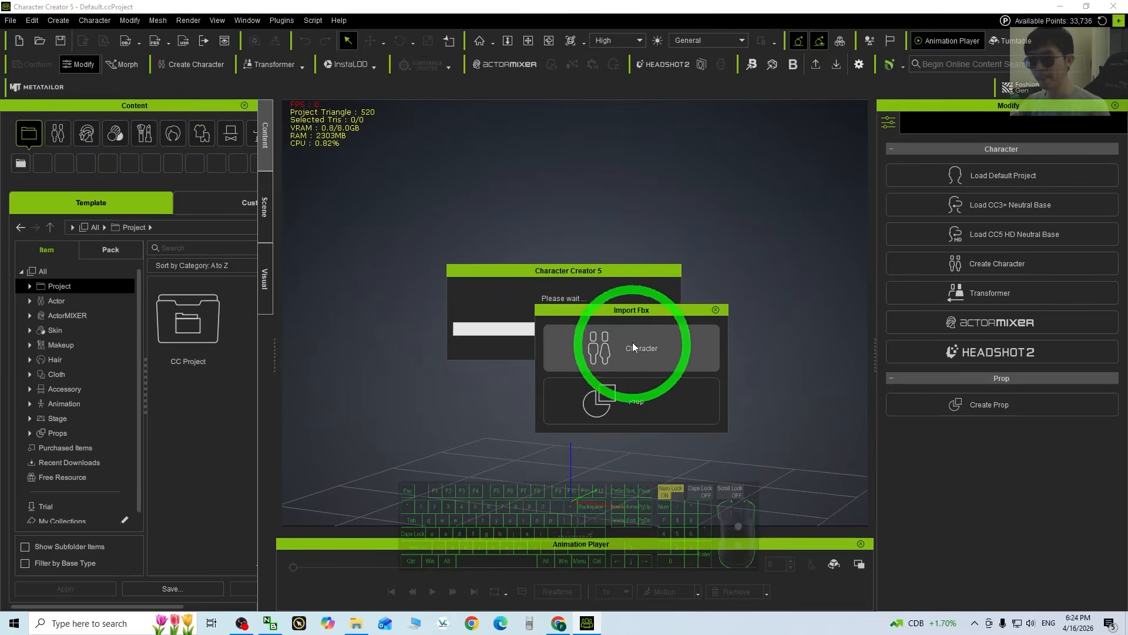
pyautogui.click(613, 345)
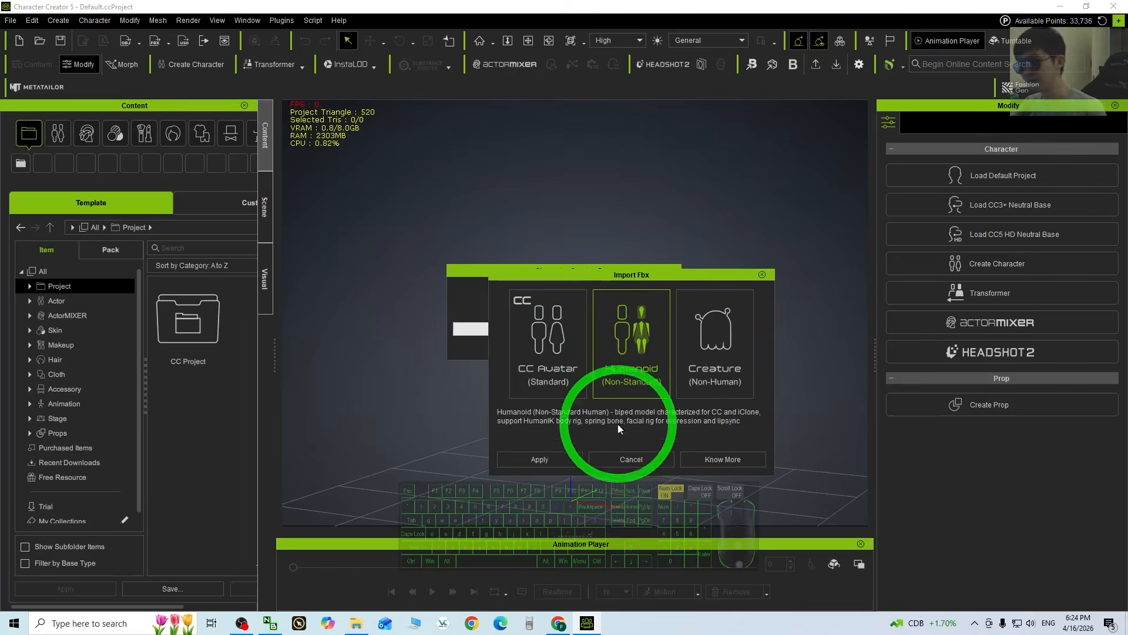
pyautogui.click(633, 337)
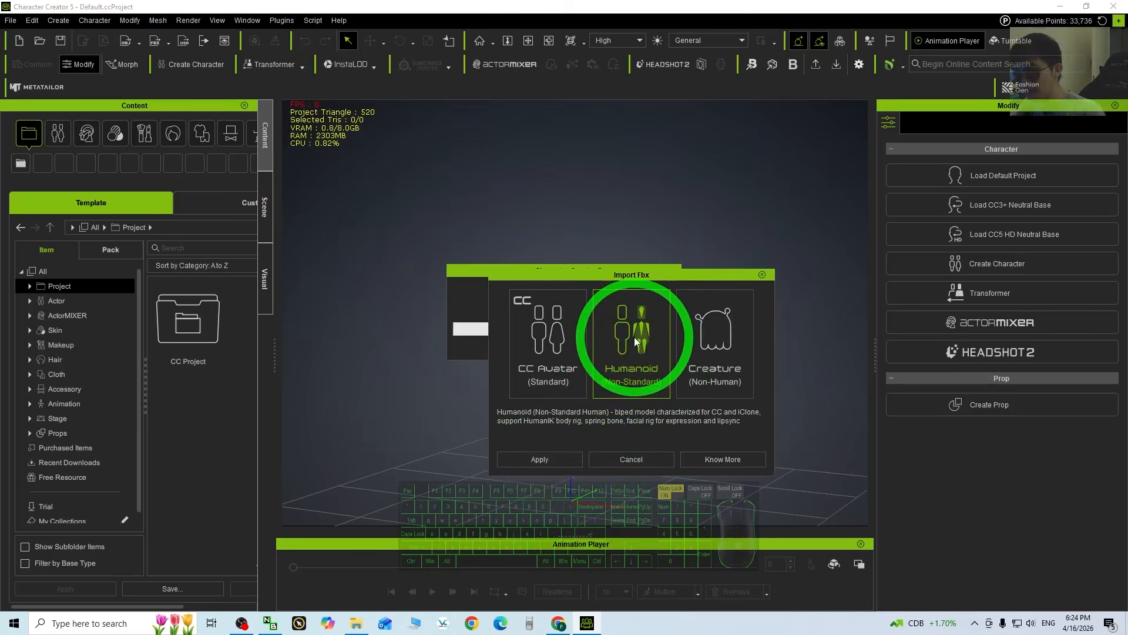
pyautogui.click(558, 456)
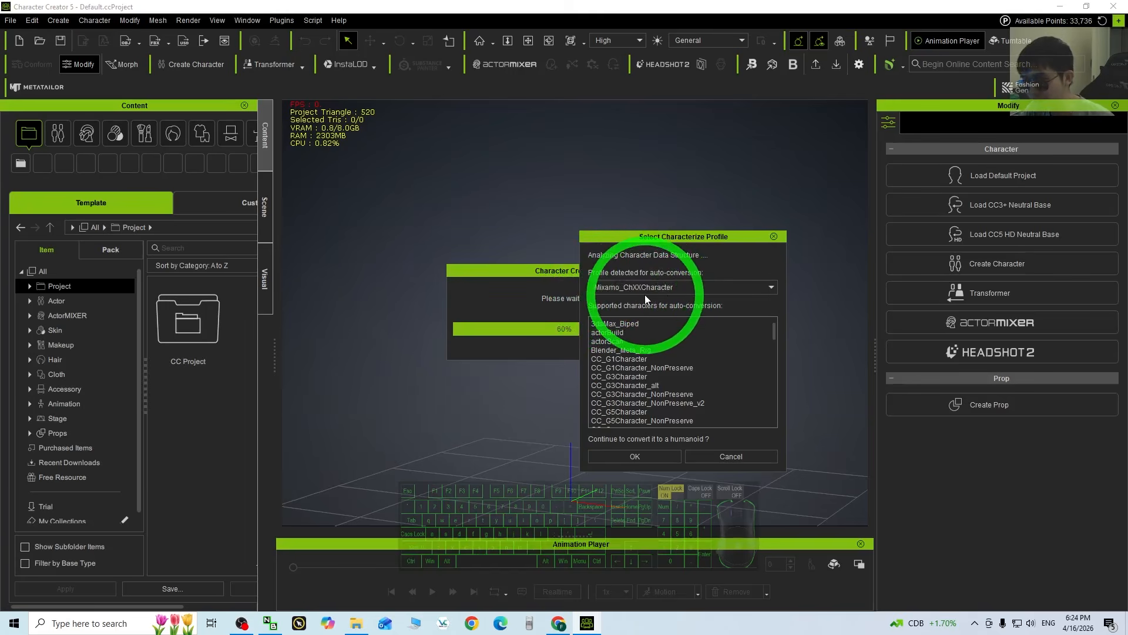
pyautogui.click(652, 455)
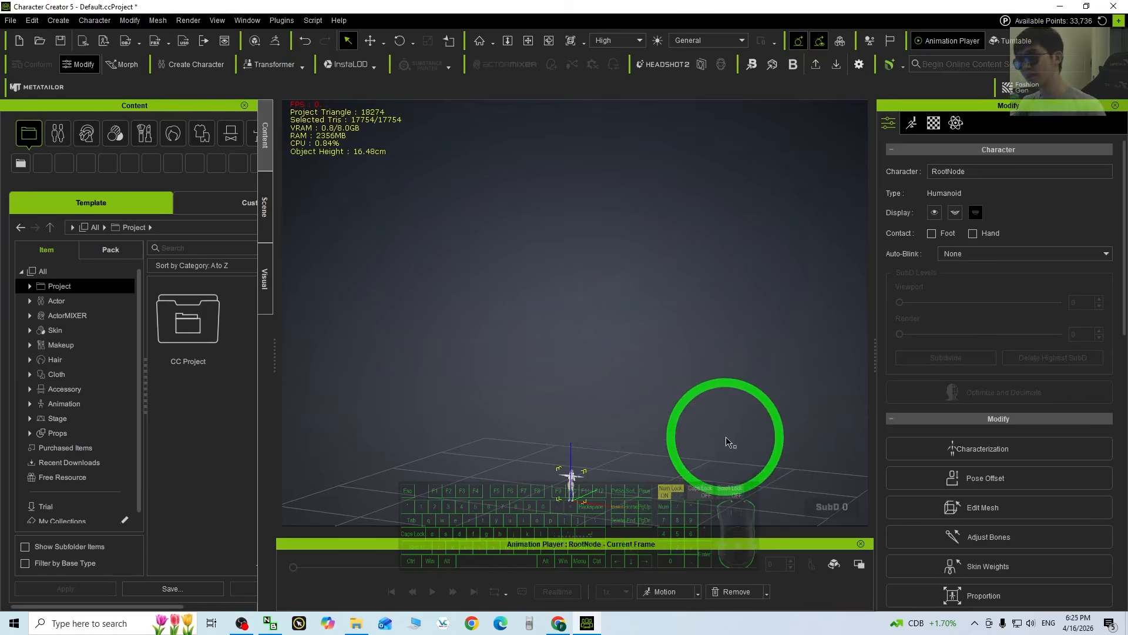
# - Examine the imported Medea character up close from several angles
pyautogui.moveTo(667, 466); pyautogui.dragTo(610, 452, button='right')
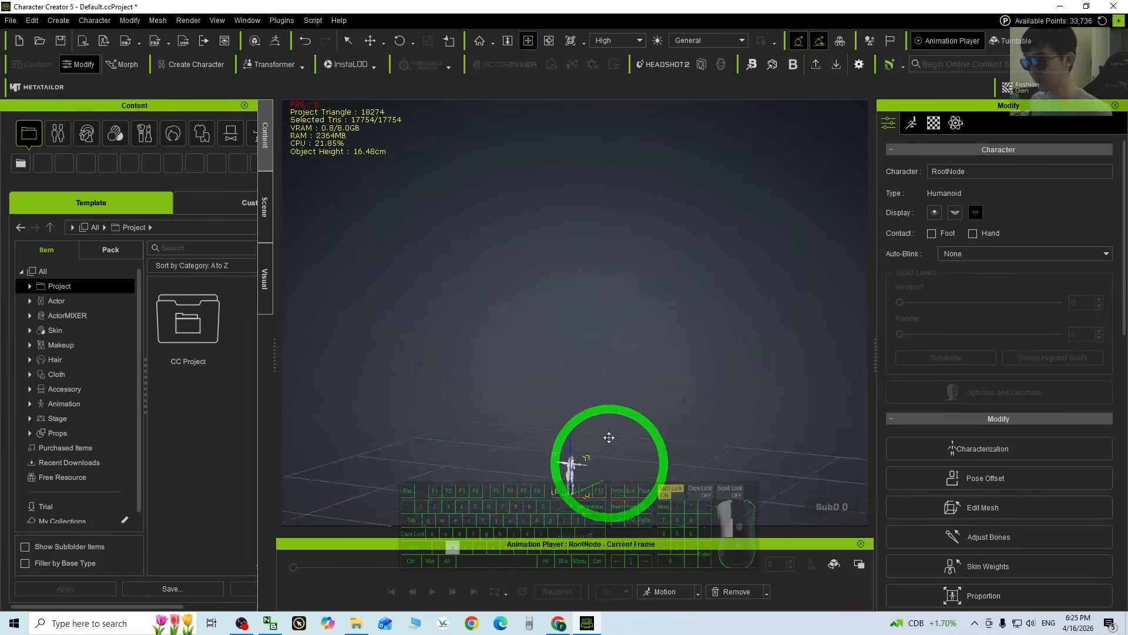
pyautogui.moveTo(610, 452); pyautogui.dragTo(549, 331, button='middle')
pyautogui.keyDown('shift'); pyautogui.scroll(6, 527, 276); pyautogui.keyUp('shift')
pyautogui.press('x')
pyautogui.moveTo(468, 287); pyautogui.dragTo(584, 314)
pyautogui.keyDown('shift'); pyautogui.scroll(4, 593, 317); pyautogui.keyUp('shift')
pyautogui.keyDown('shift'); pyautogui.scroll(-2, 593, 318); pyautogui.keyUp('shift')
pyautogui.press('x')
pyautogui.press('c')
pyautogui.moveTo(583, 313); pyautogui.dragTo(584, 257)
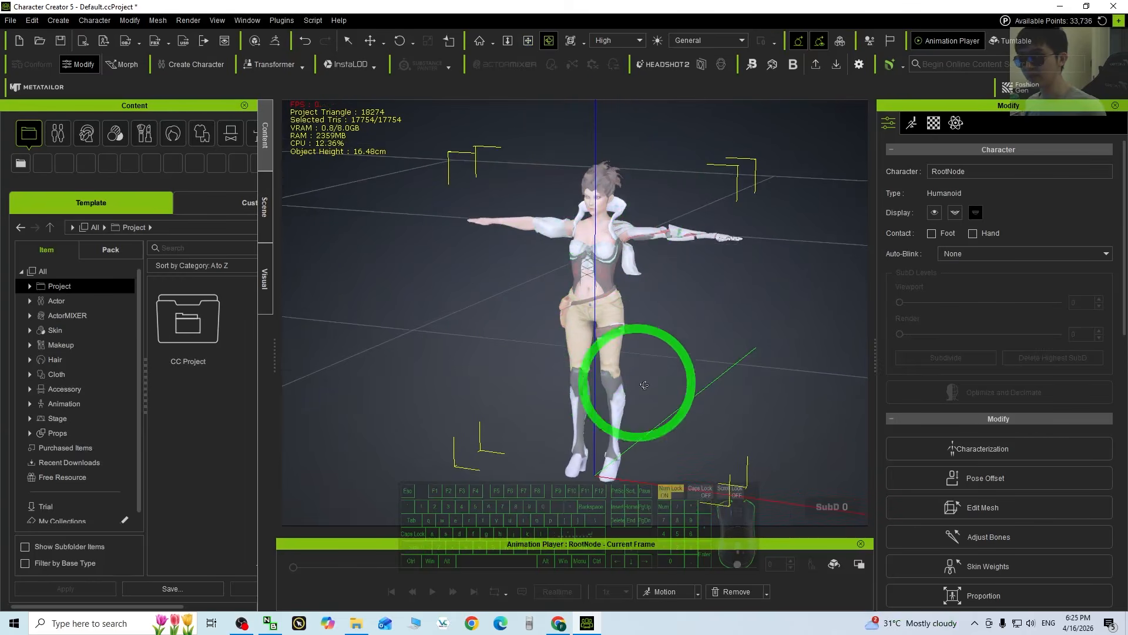
pyautogui.moveTo(644, 385); pyautogui.dragTo(600, 383)
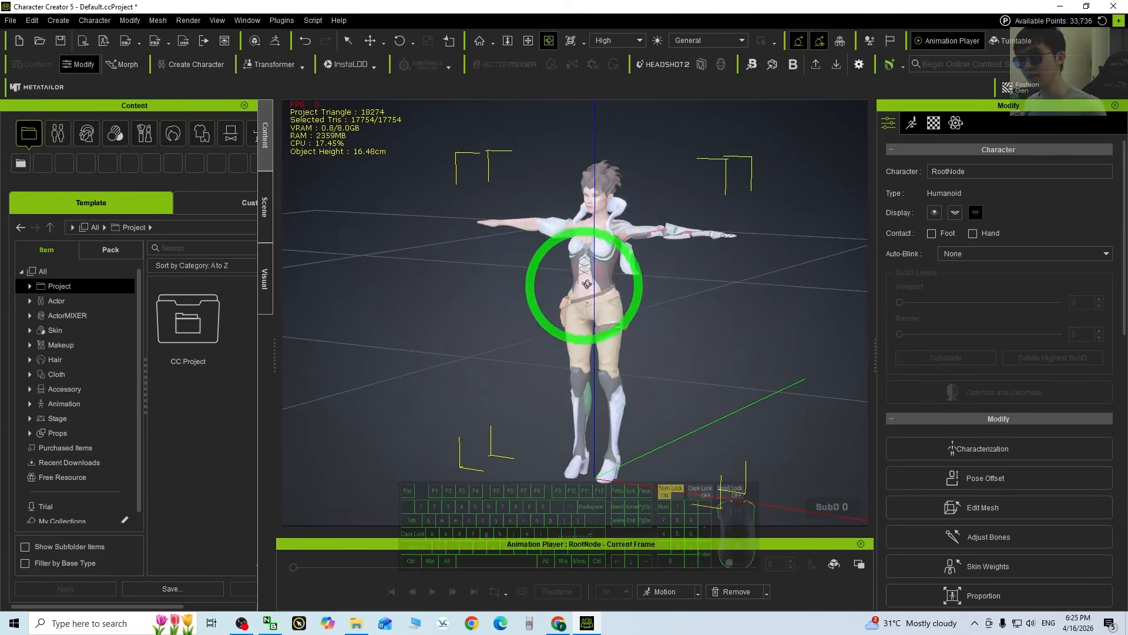
pyautogui.moveTo(587, 285); pyautogui.dragTo(604, 245)
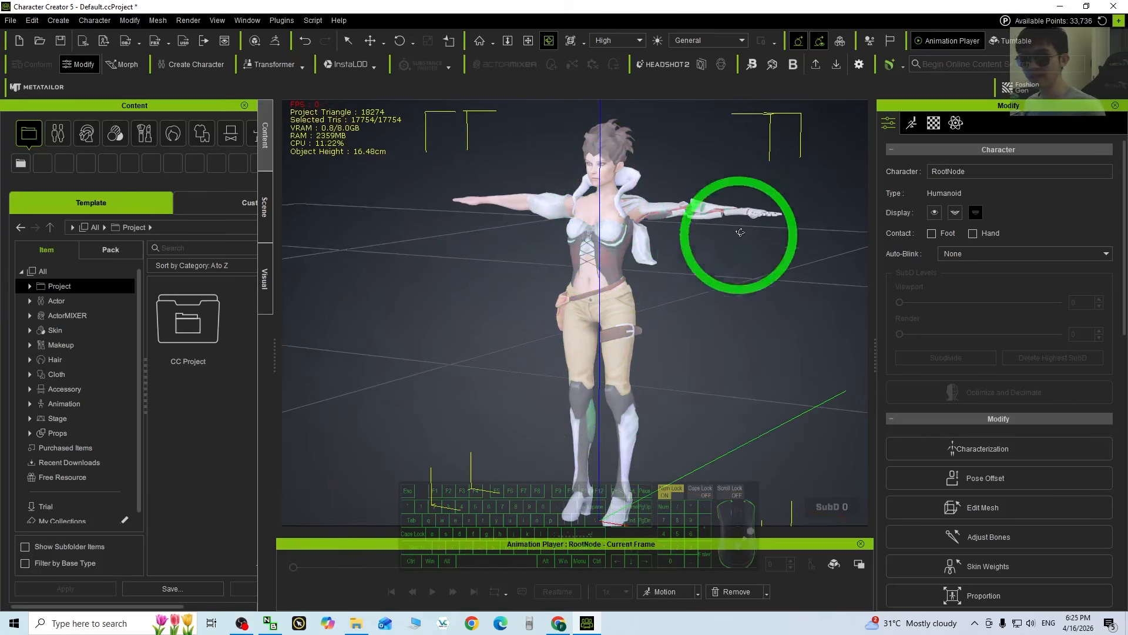
# - Set the Base Color texture strength of the Mdea_MAT material to 100
pyautogui.click(934, 123)
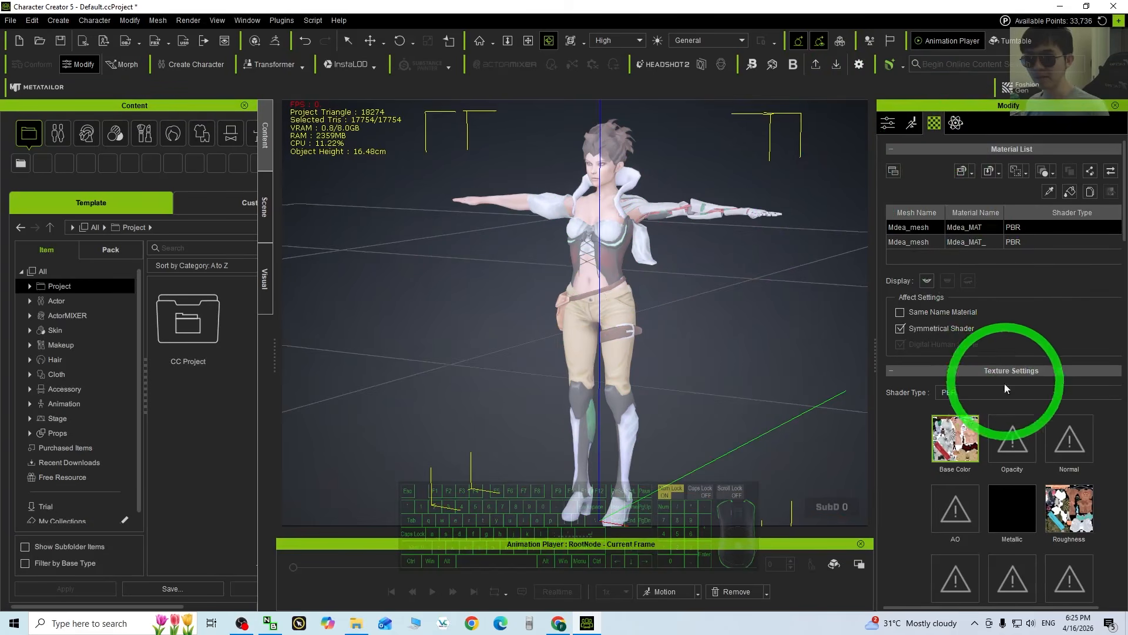
pyautogui.scroll(-6, 975, 429)
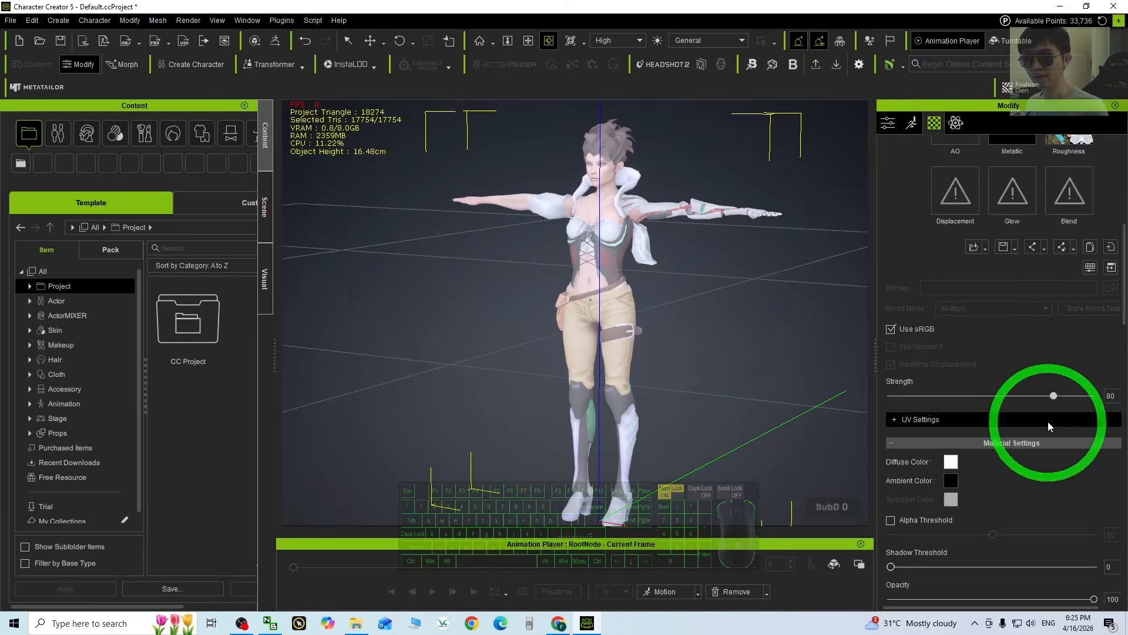
pyautogui.moveTo(1054, 397); pyautogui.dragTo(1113, 396)
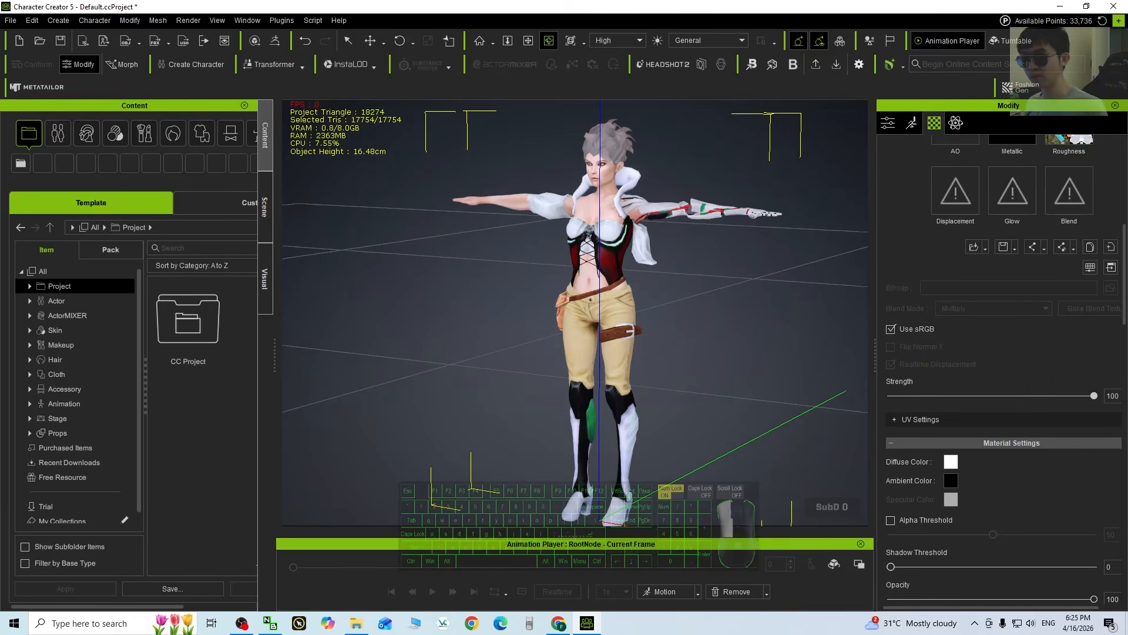
pyautogui.scroll(3, 1053, 284)
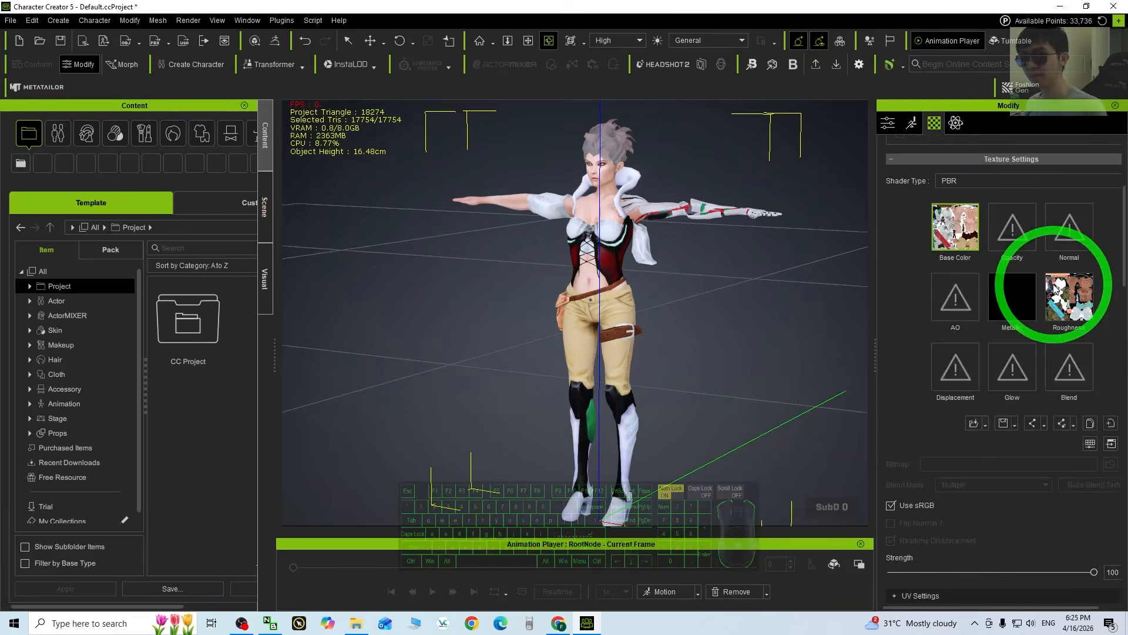
pyautogui.rightClick(952, 231)
pyautogui.click(992, 291)
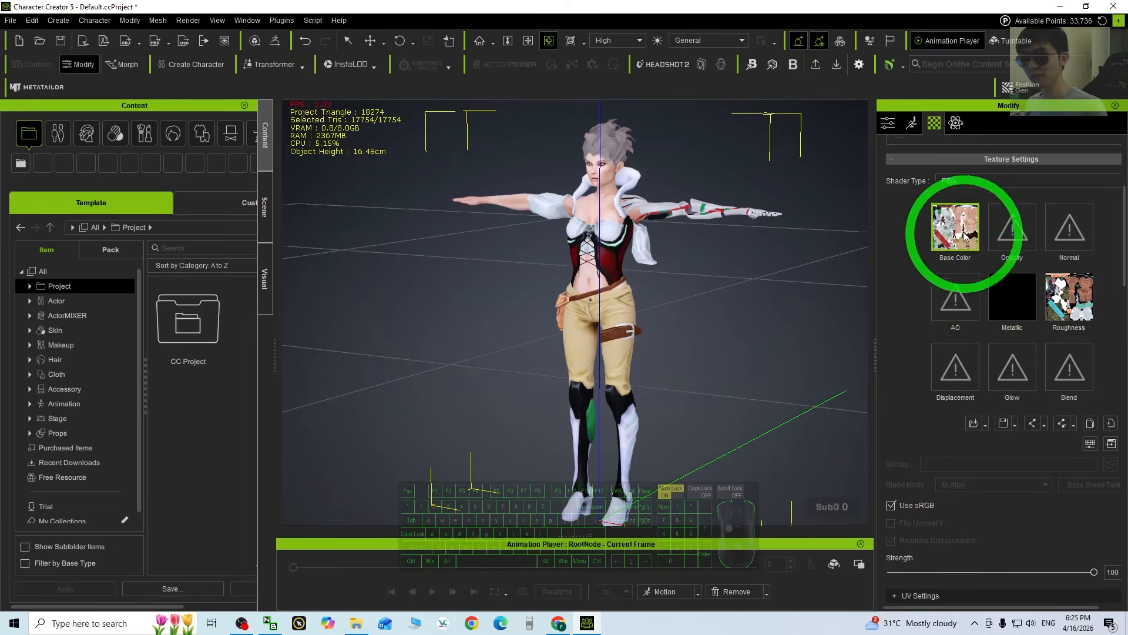
pyautogui.rightClick(959, 220)
pyautogui.click(994, 292)
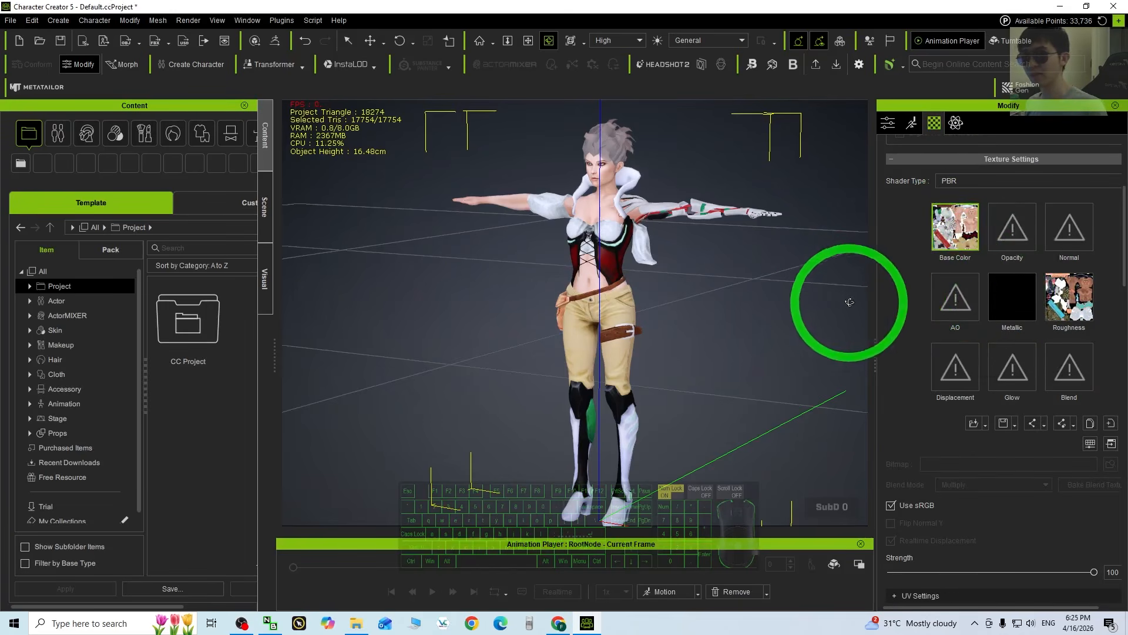
pyautogui.moveTo(745, 304); pyautogui.dragTo(604, 357)
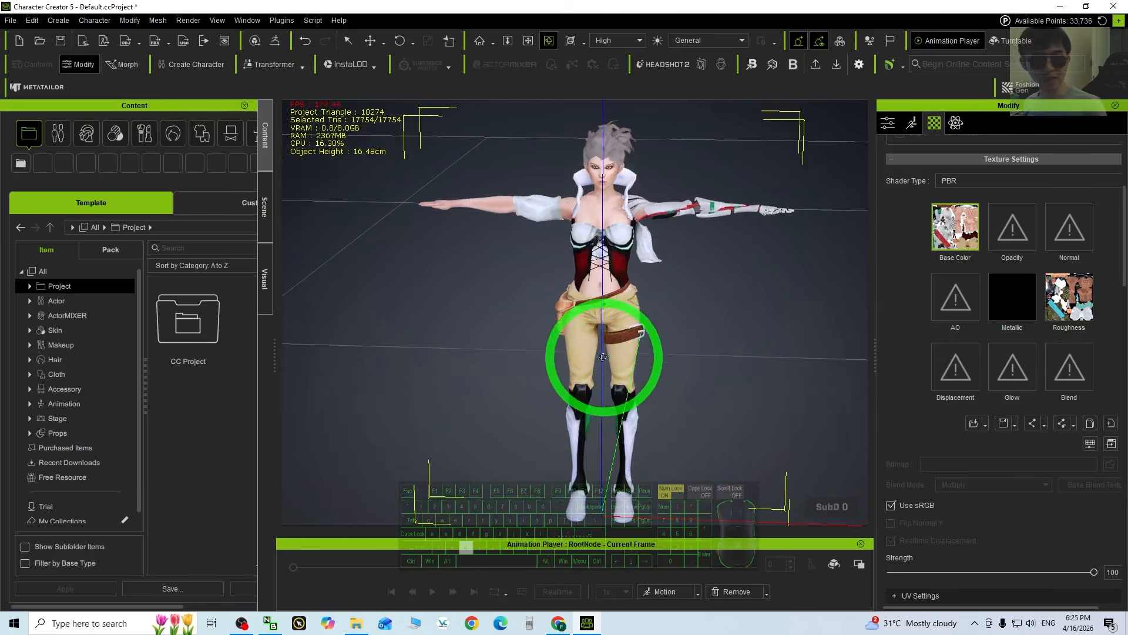
pyautogui.moveTo(667, 329); pyautogui.dragTo(482, 319)
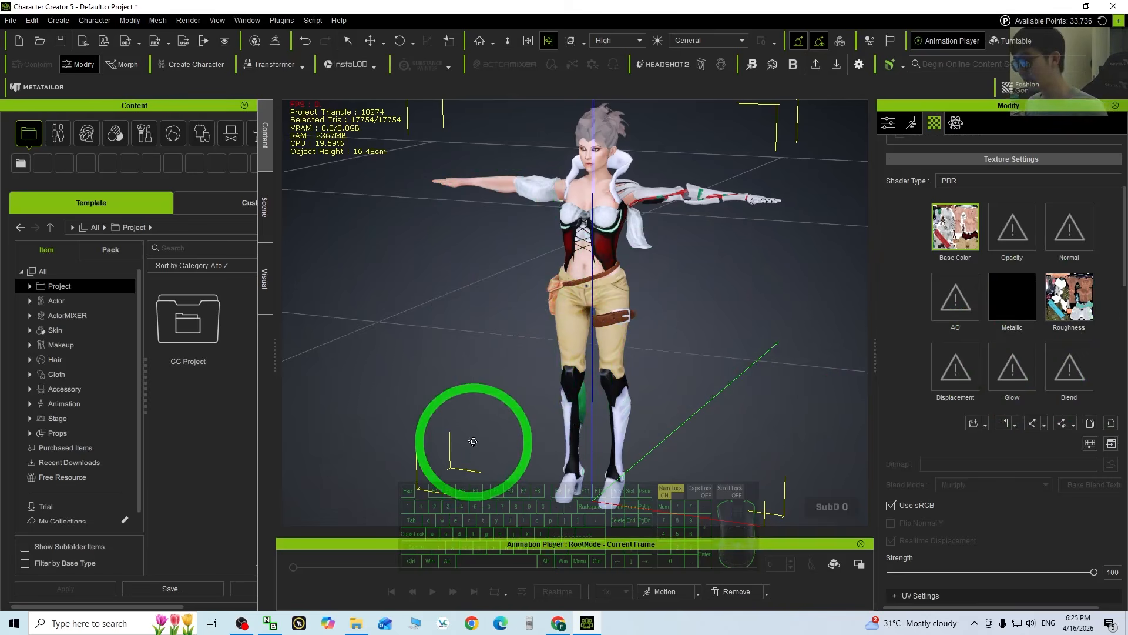
# - Import Goalkeeper Catch.fbx onto the character as a motion with the Current Character profile, original frame rate, and takes Take 001 and mixamo.com
pyautogui.click(356, 623)
pyautogui.click(227, 235)
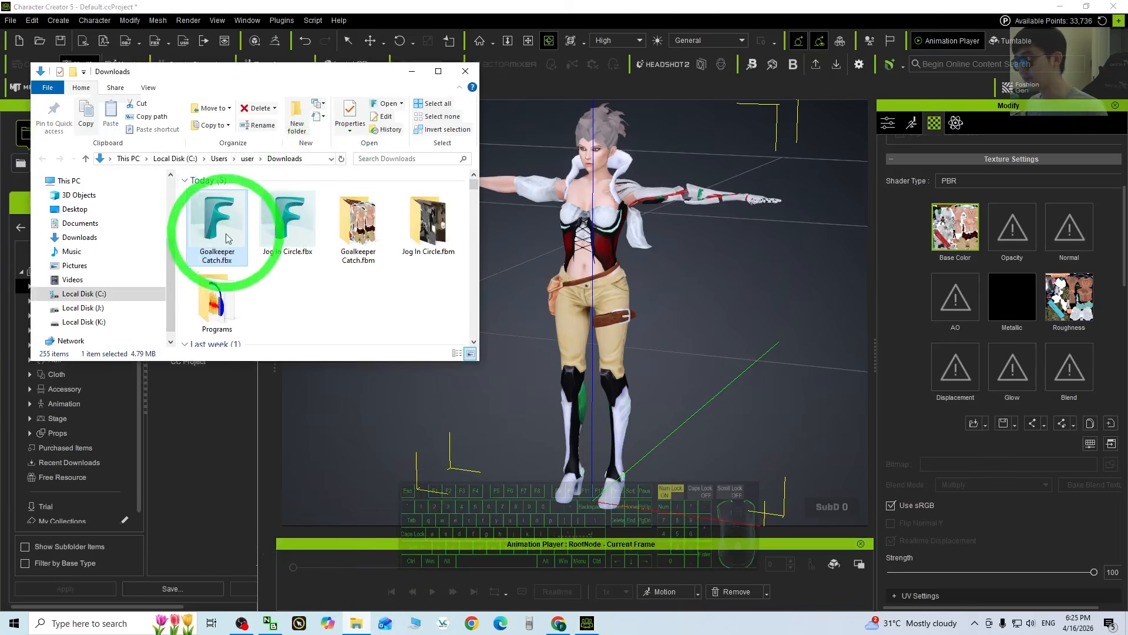
pyautogui.click(211, 232)
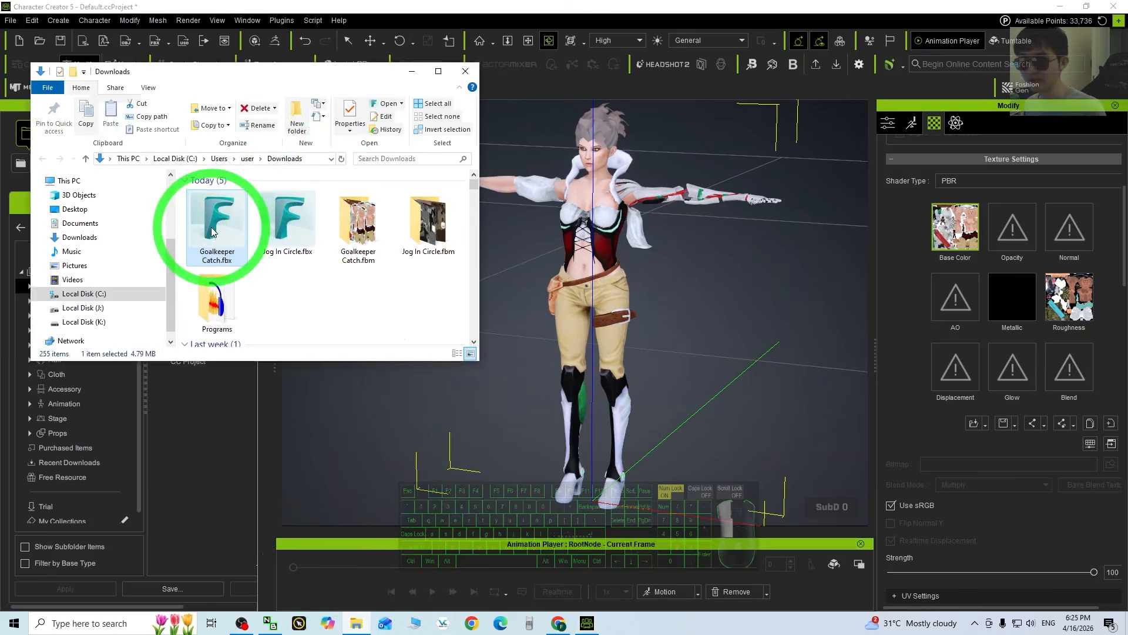
pyautogui.moveTo(212, 232); pyautogui.dragTo(597, 235)
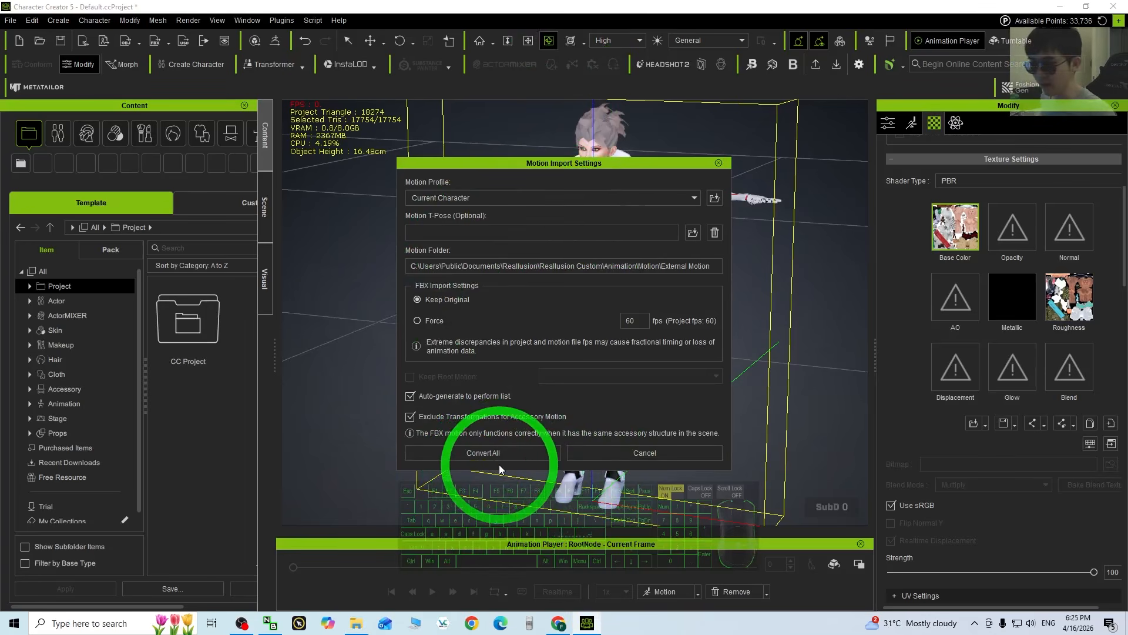
pyautogui.click(508, 450)
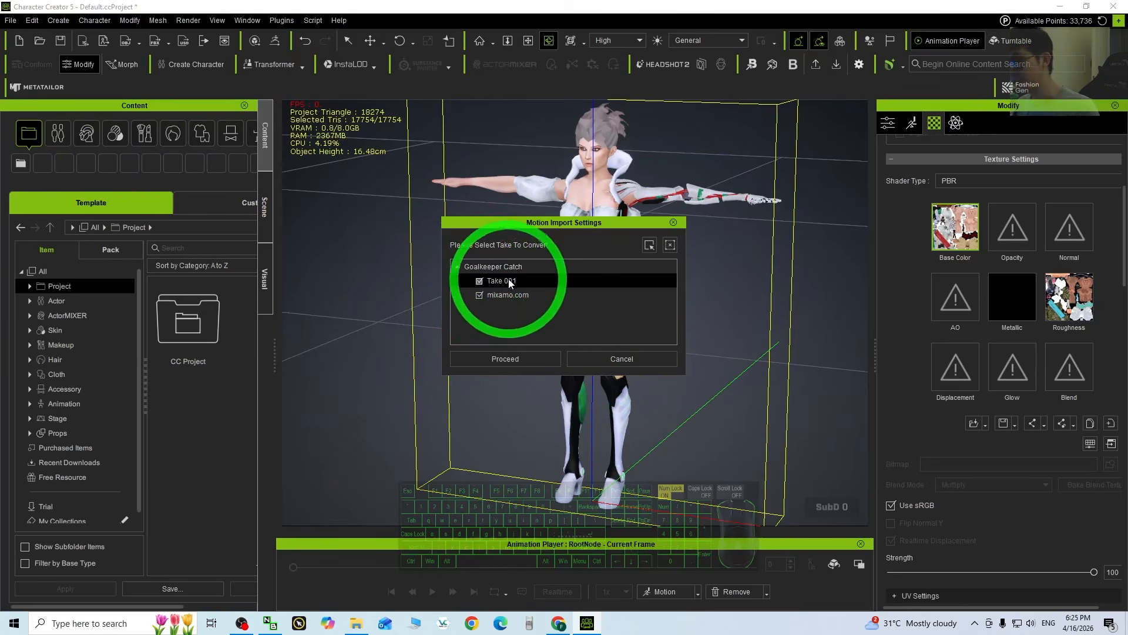
pyautogui.click(525, 359)
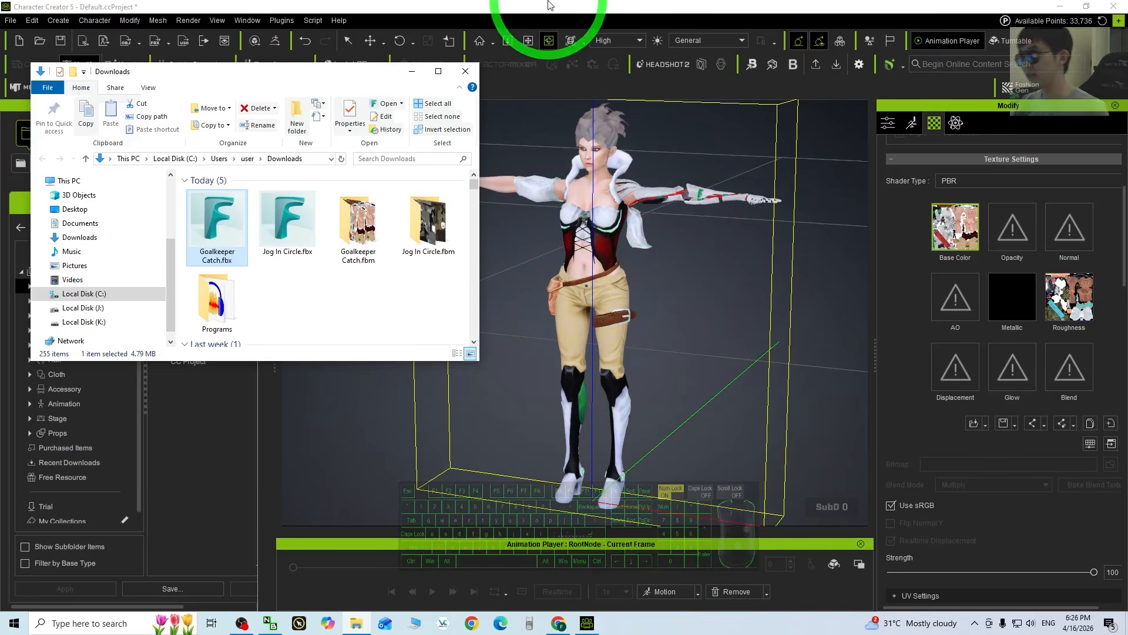
# - Return to Character Creator 5 and widen the content library area
pyautogui.click(689, 414)
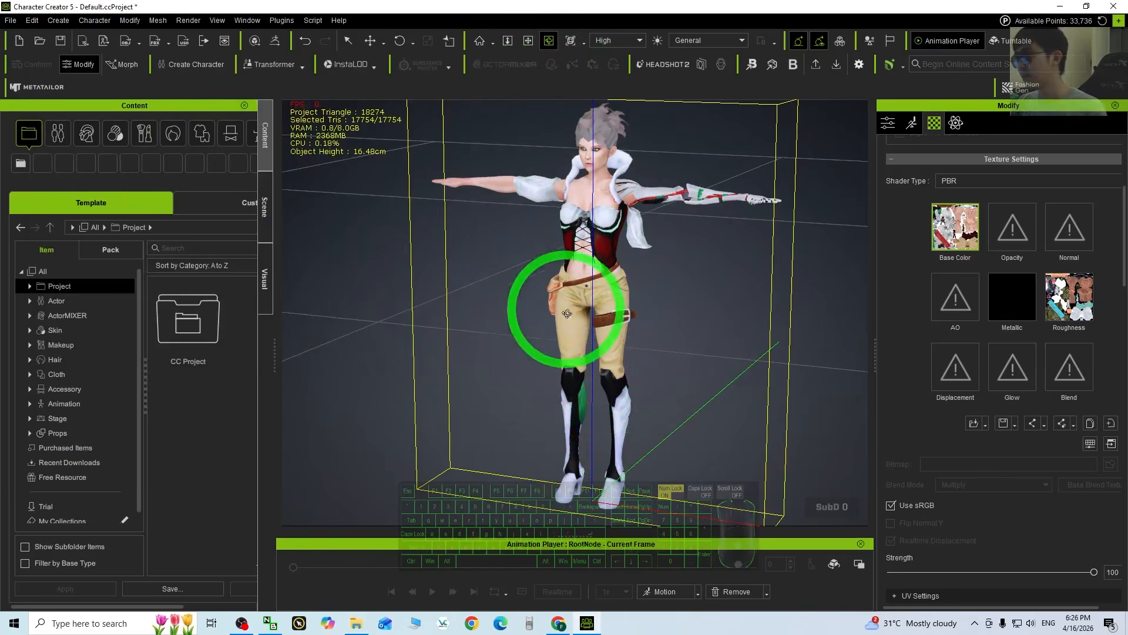
pyautogui.moveTo(309, 370); pyautogui.dragTo(360, 350)
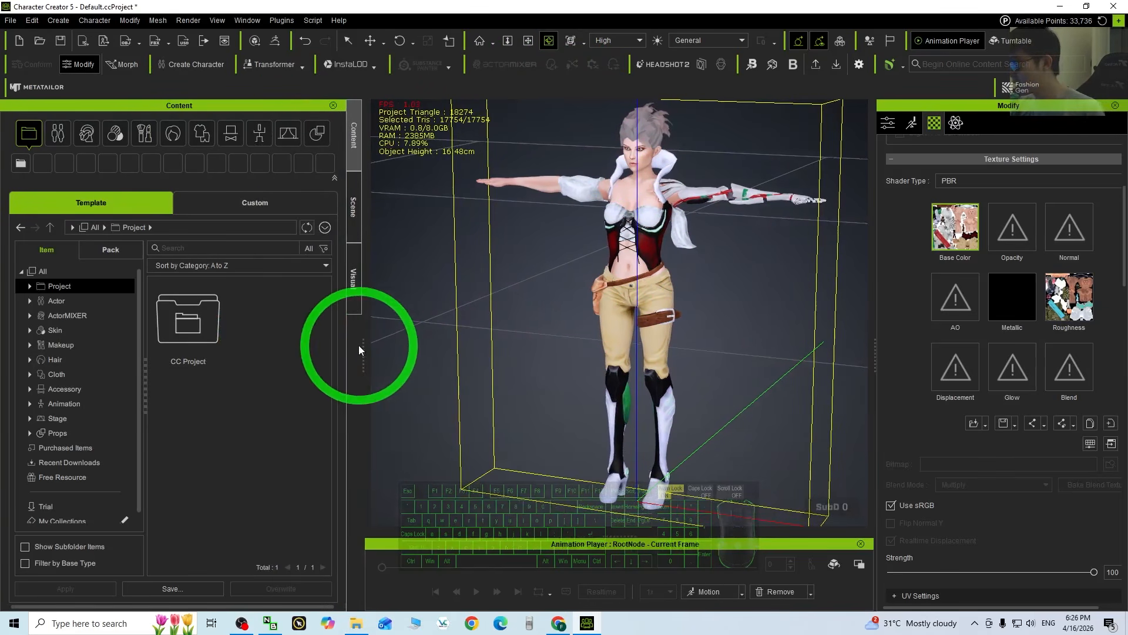
# - Open the External Motion folder under Animation > Motion in the custom content library
pyautogui.click(253, 203)
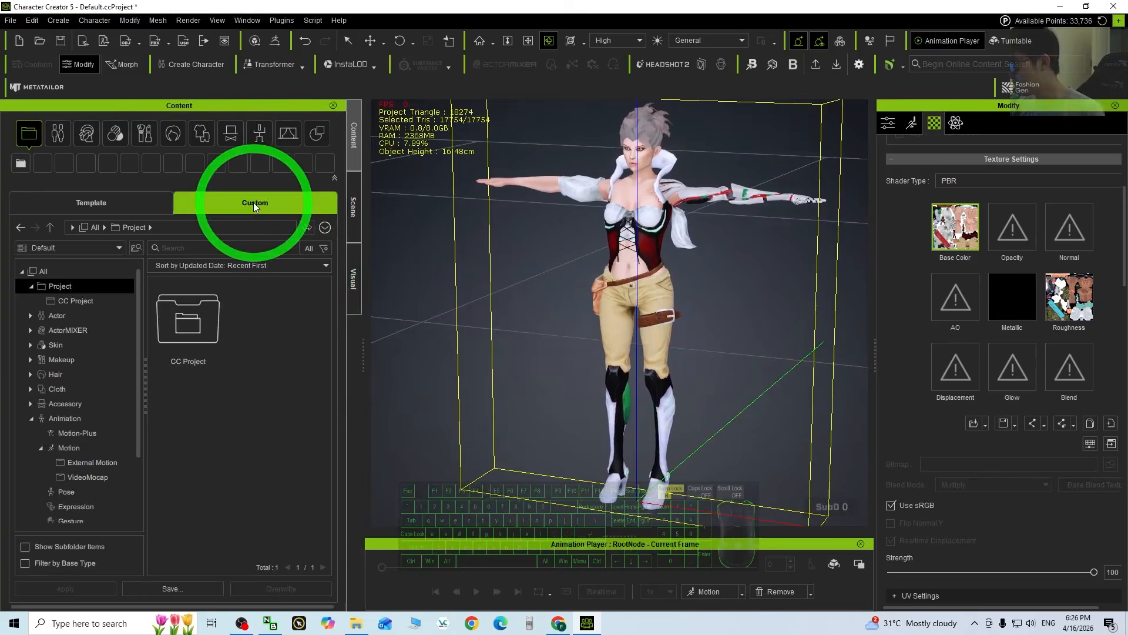
pyautogui.click(65, 419)
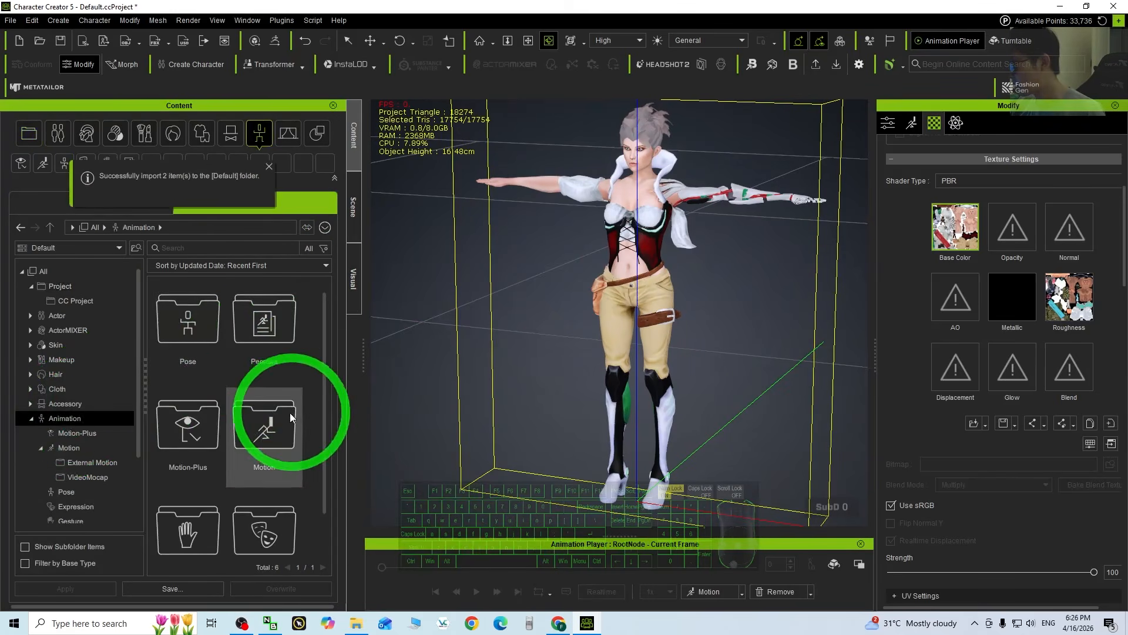
pyautogui.doubleClick(261, 414)
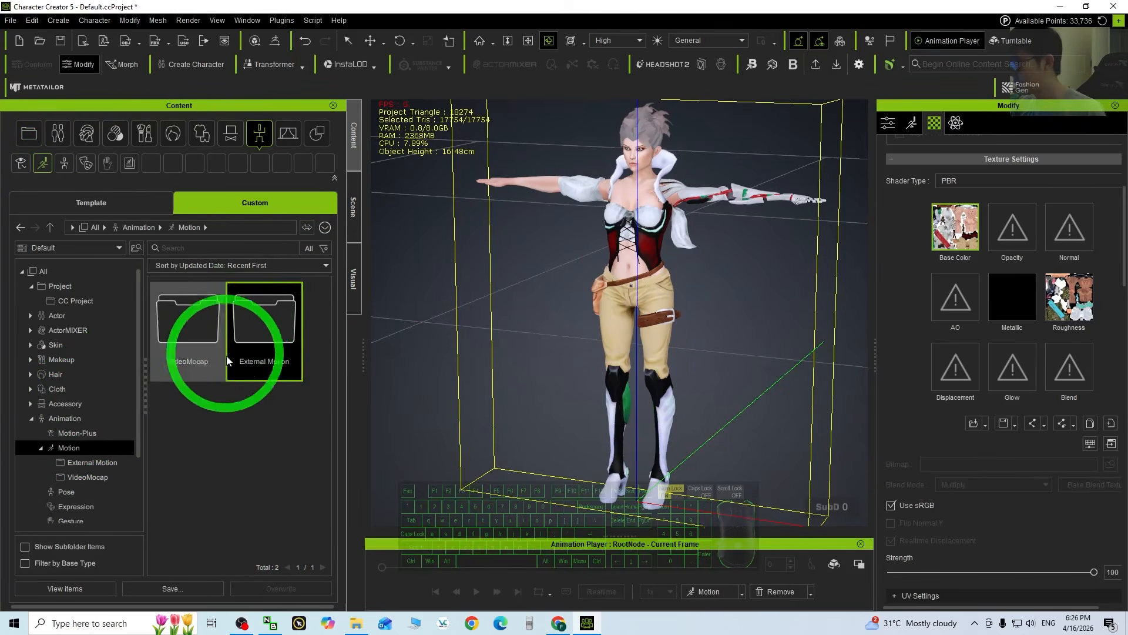
pyautogui.doubleClick(263, 333)
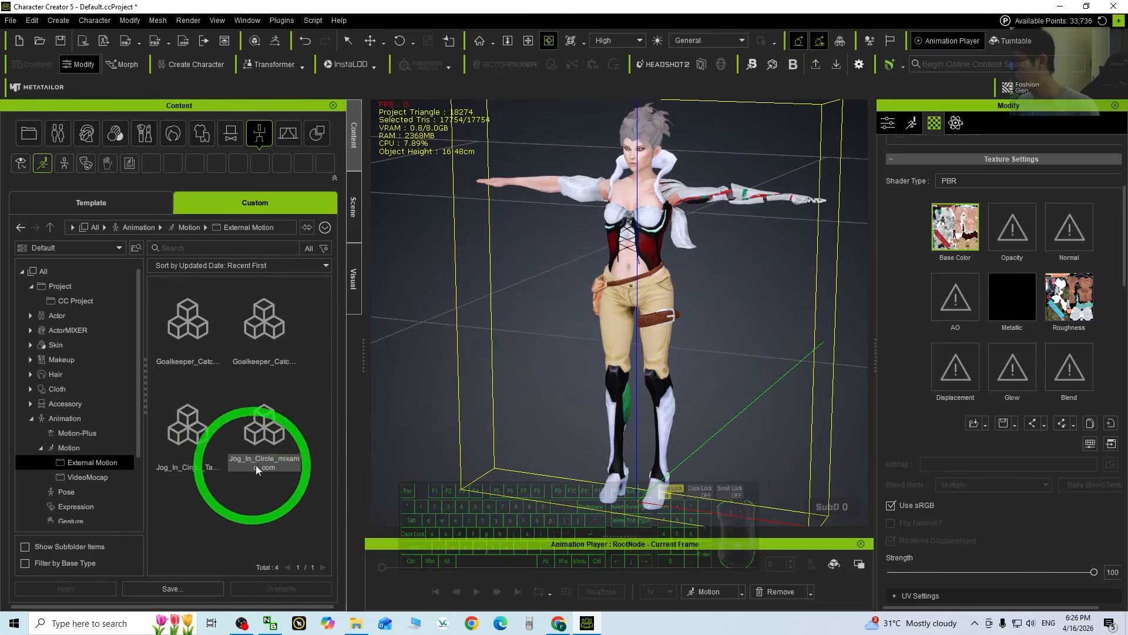
# - Apply the Goalkeeper_Catch_mixamo_com motion from the External Motion folder to the Medea character
pyautogui.click(211, 327)
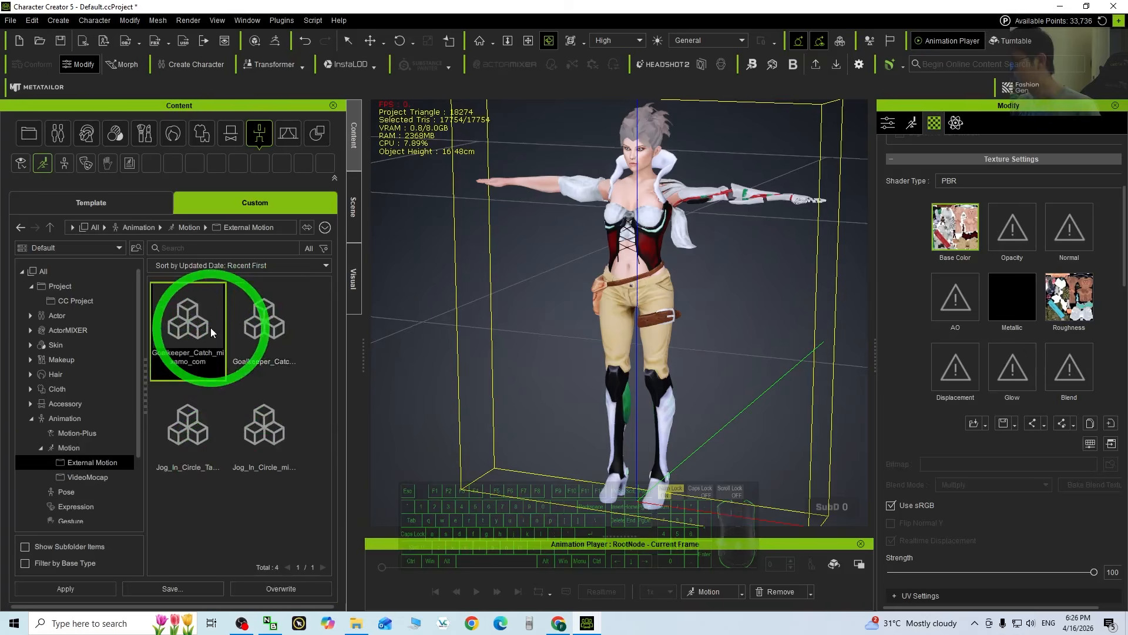
pyautogui.click(280, 335)
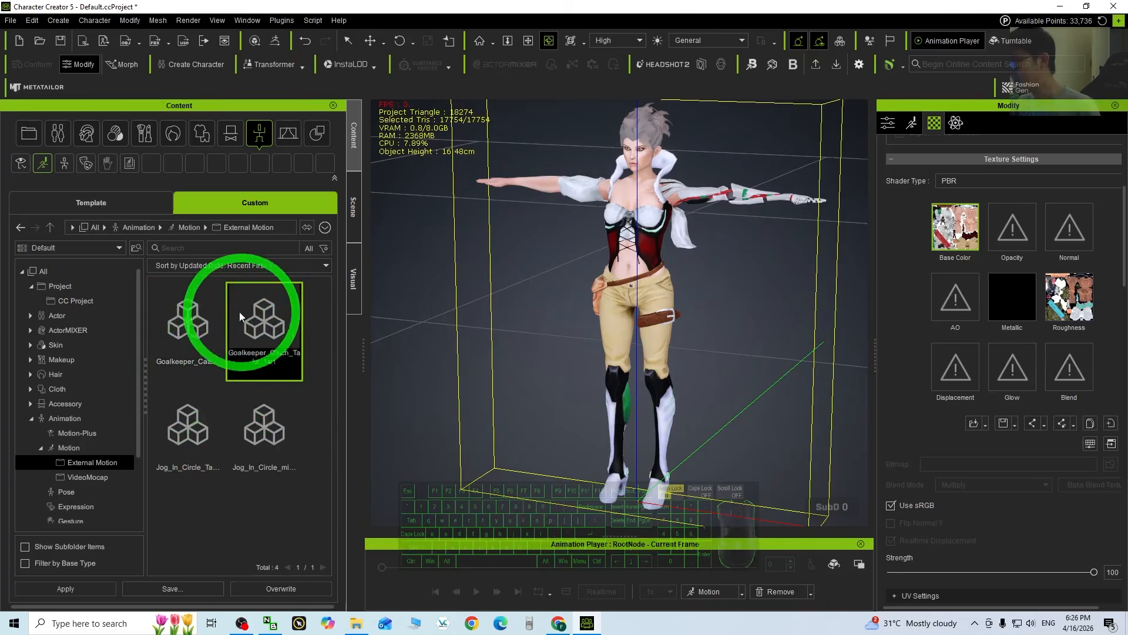
pyautogui.click(190, 316)
pyautogui.click(197, 423)
pyautogui.click(269, 336)
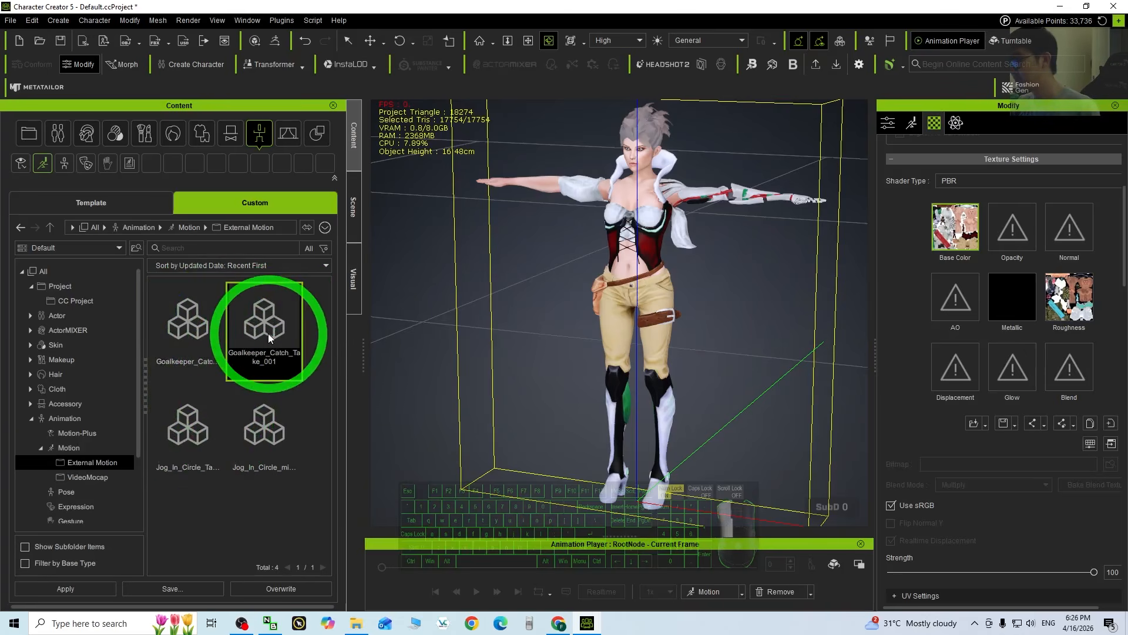
pyautogui.click(181, 321)
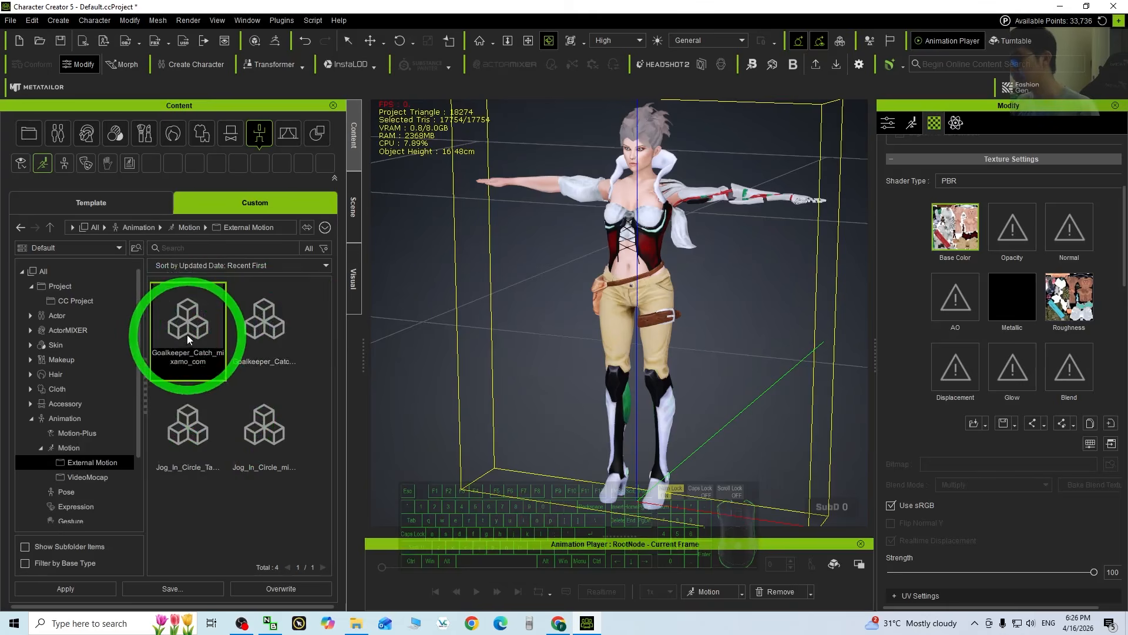
pyautogui.moveTo(185, 322); pyautogui.dragTo(627, 274)
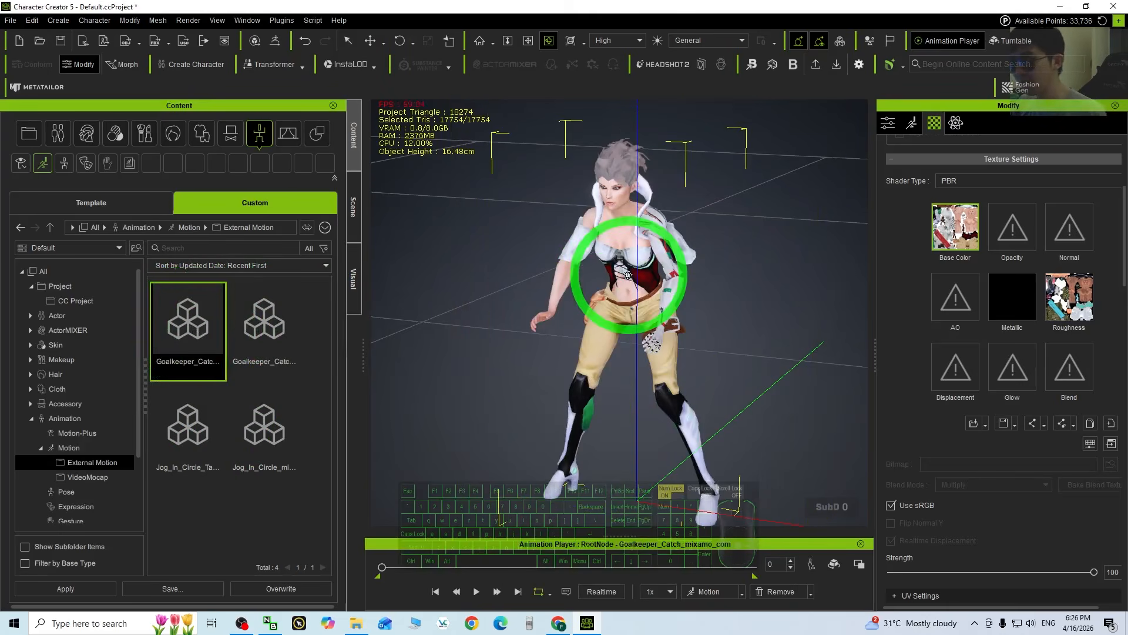
# - Play the applied goalkeeper motion with the whole character in view, and stop it partway through
pyautogui.click(477, 592)
pyautogui.scroll(-4, 624, 455)
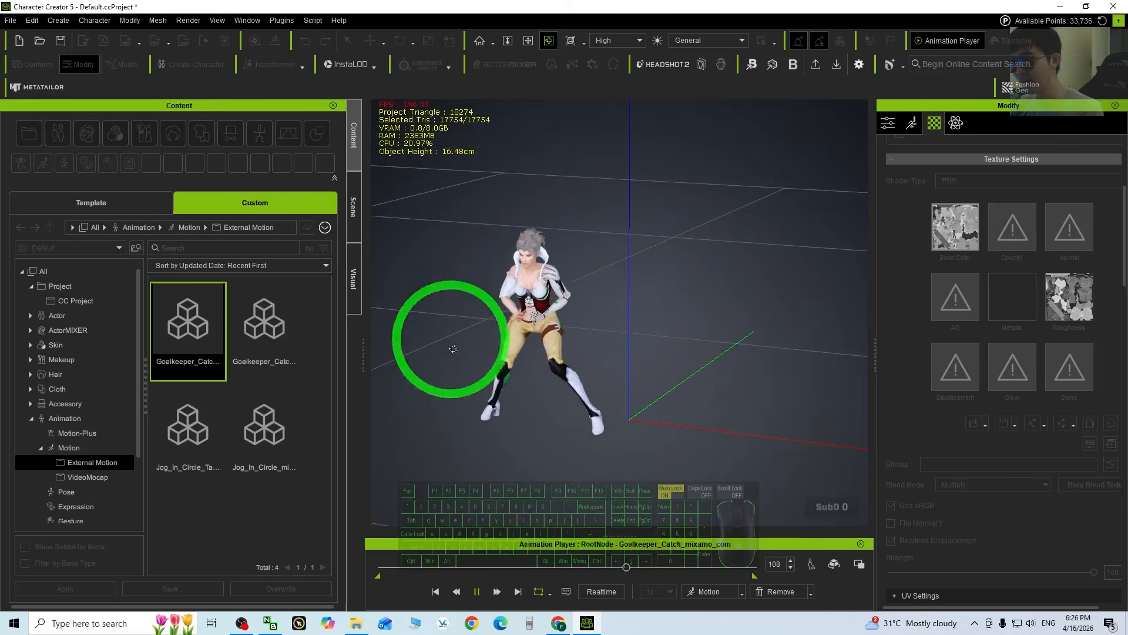
pyautogui.click(477, 591)
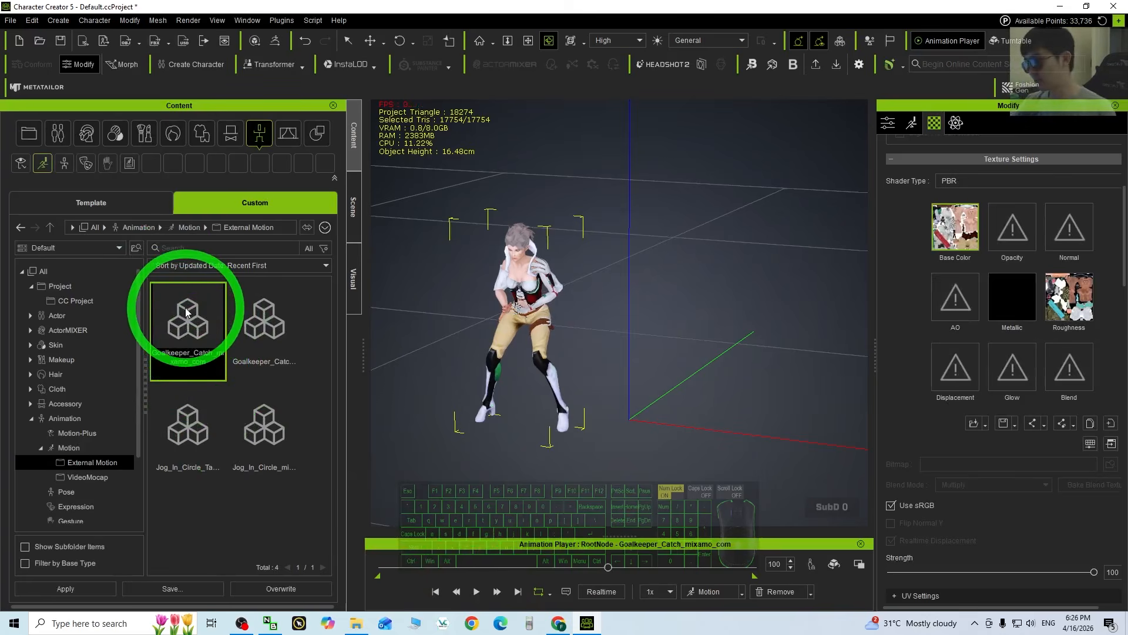
# - Locate the Goalkeeper_Catch_mixamo_com motion file in its folder on disk, and return to the character scene
pyautogui.rightClick(186, 312)
pyautogui.click(242, 530)
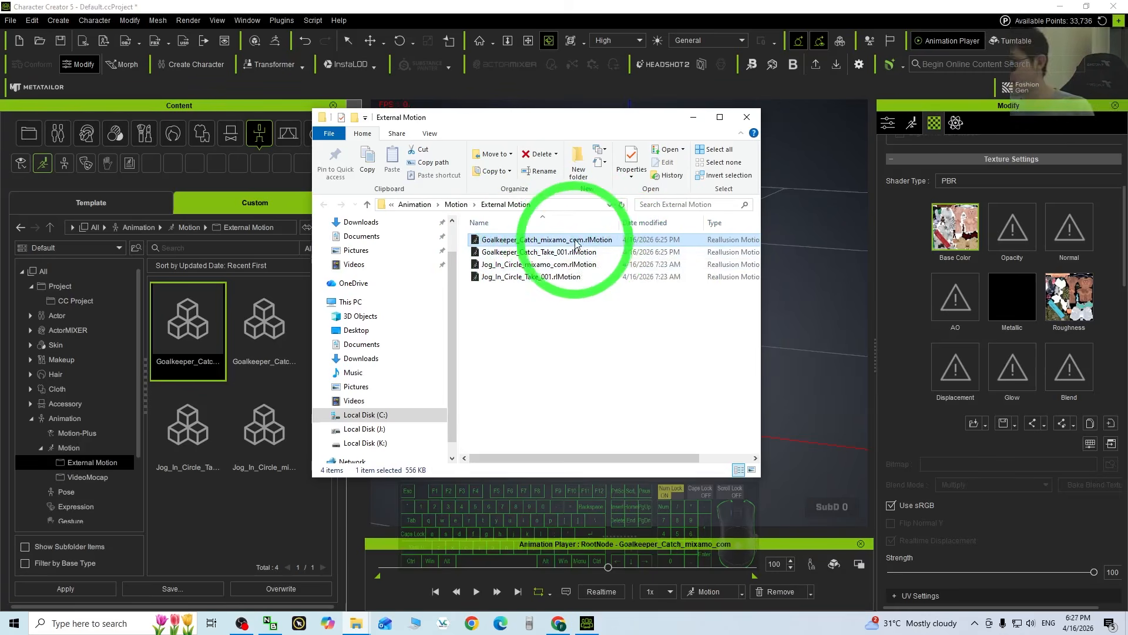
pyautogui.moveTo(562, 117); pyautogui.dragTo(300, 202)
pyautogui.click(588, 9)
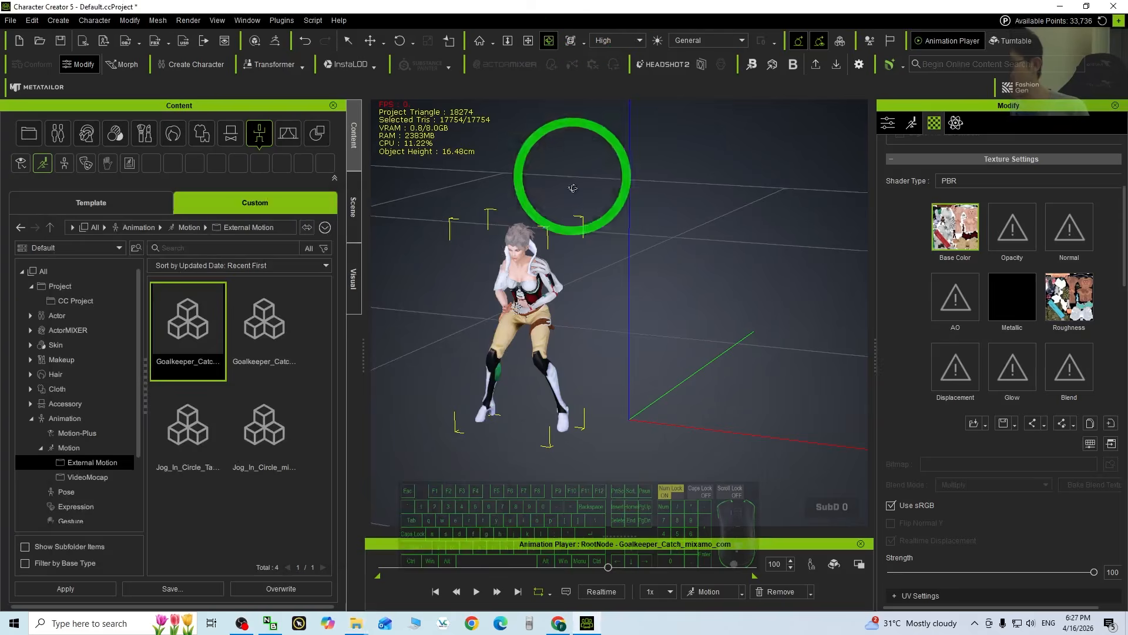
# - Replay the motion in Character Creator 5, compare it with the Goalkeeper Catch preview in Mixamo, and return to Character Creator 5
pyautogui.scroll(5, 525, 379)
pyautogui.scroll(-5, 522, 478)
pyautogui.click(476, 589)
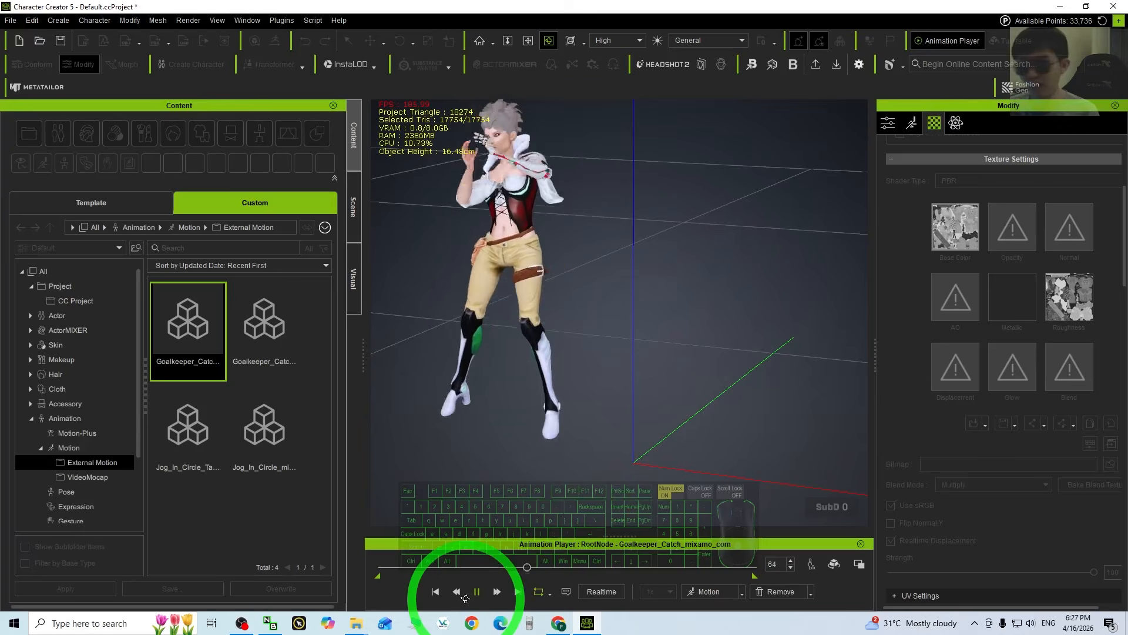
pyautogui.click(557, 623)
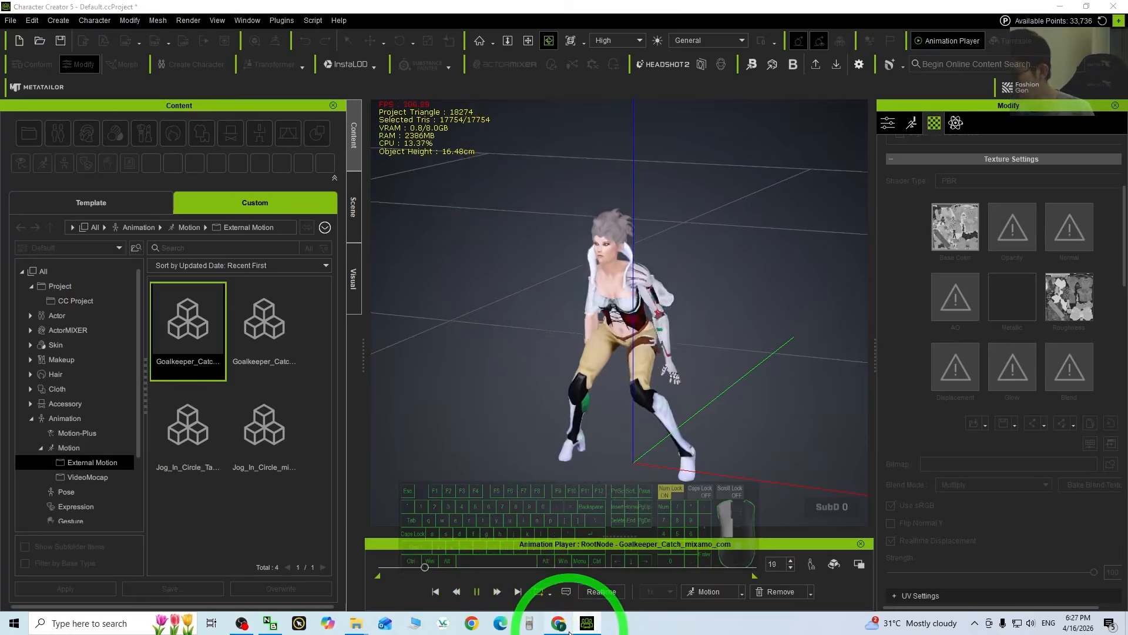
pyautogui.click(693, 511)
pyautogui.click(575, 596)
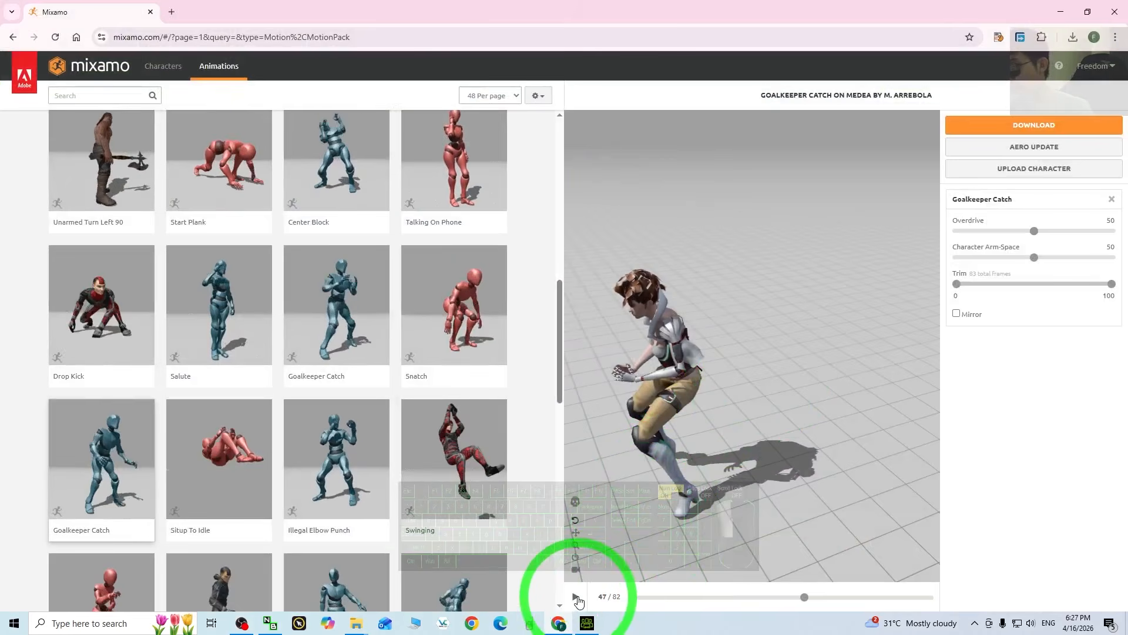
pyautogui.click(575, 596)
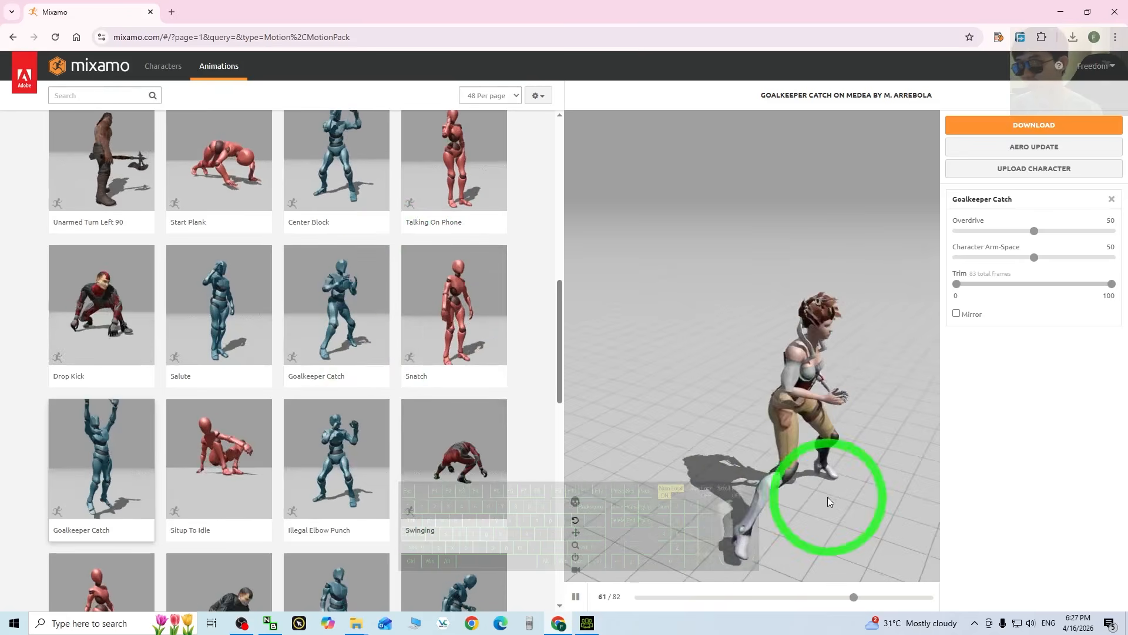
pyautogui.click(586, 623)
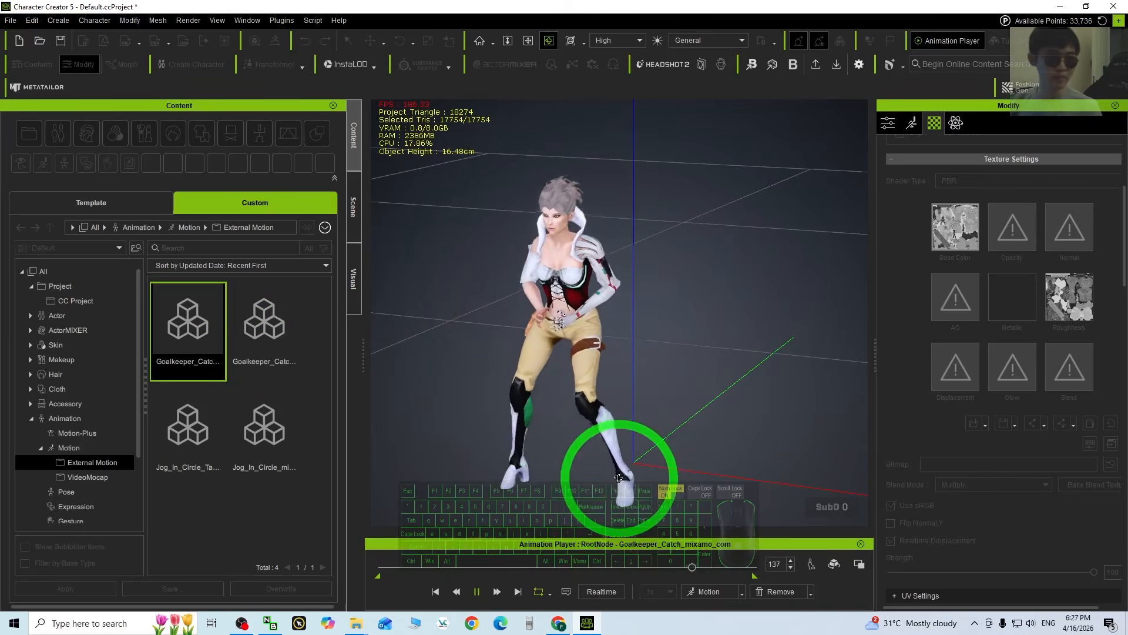
# - Switch between the Mixamo preview and Character Creator 5 to compare both playing motions from other angles, finishing in Character Creator 5
pyautogui.click(560, 623)
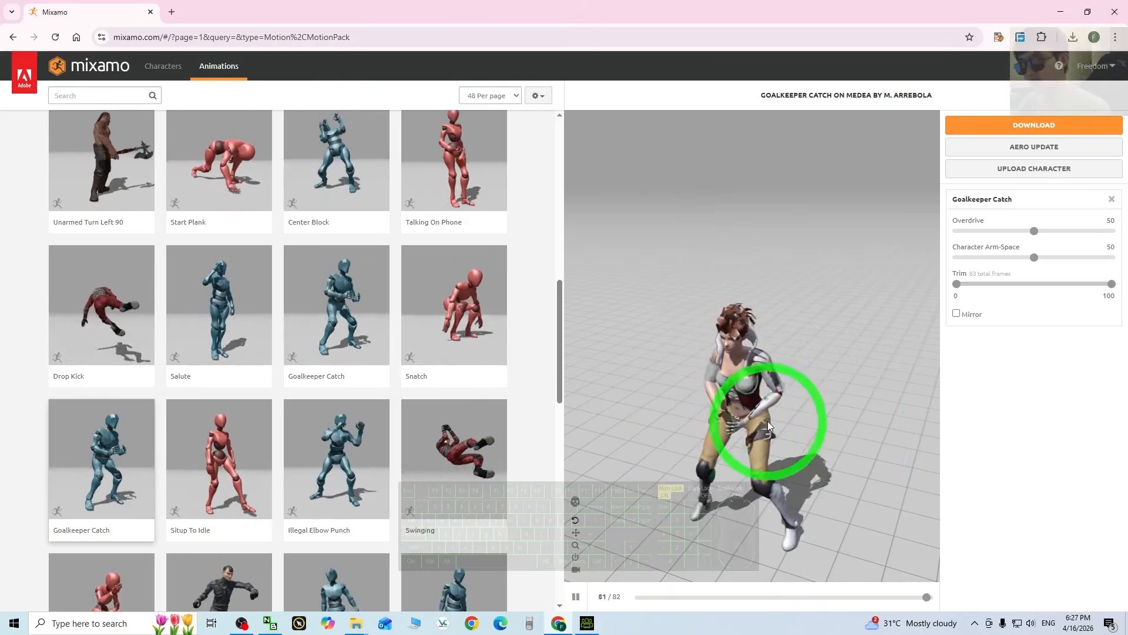
pyautogui.moveTo(768, 421); pyautogui.dragTo(745, 429)
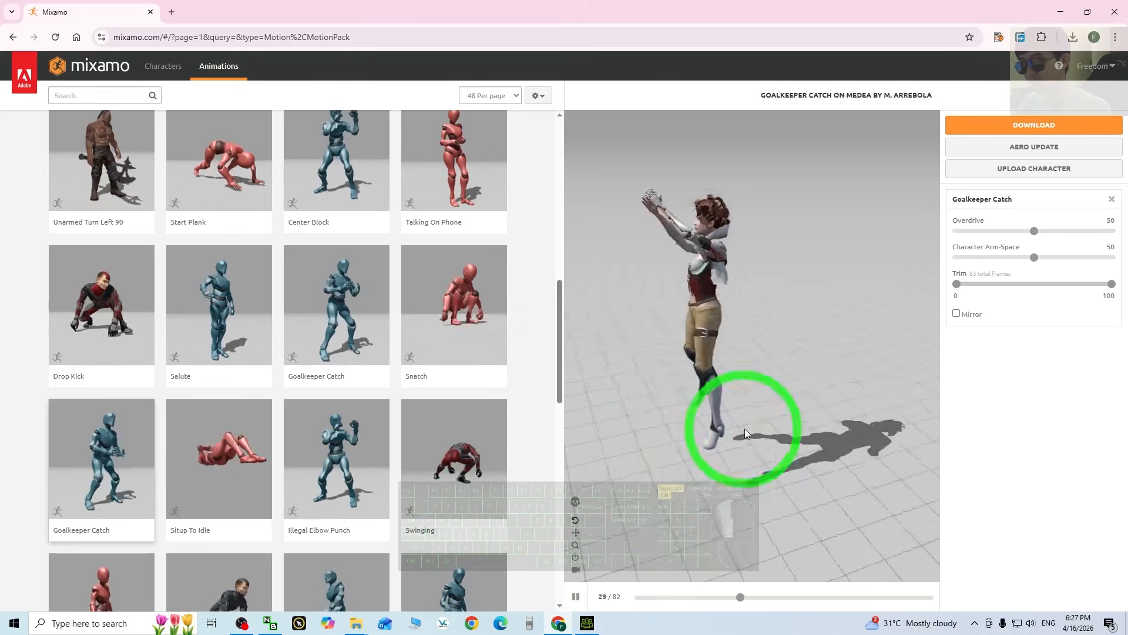
pyautogui.click(587, 622)
pyautogui.moveTo(835, 413); pyautogui.dragTo(566, 623)
pyautogui.click(561, 623)
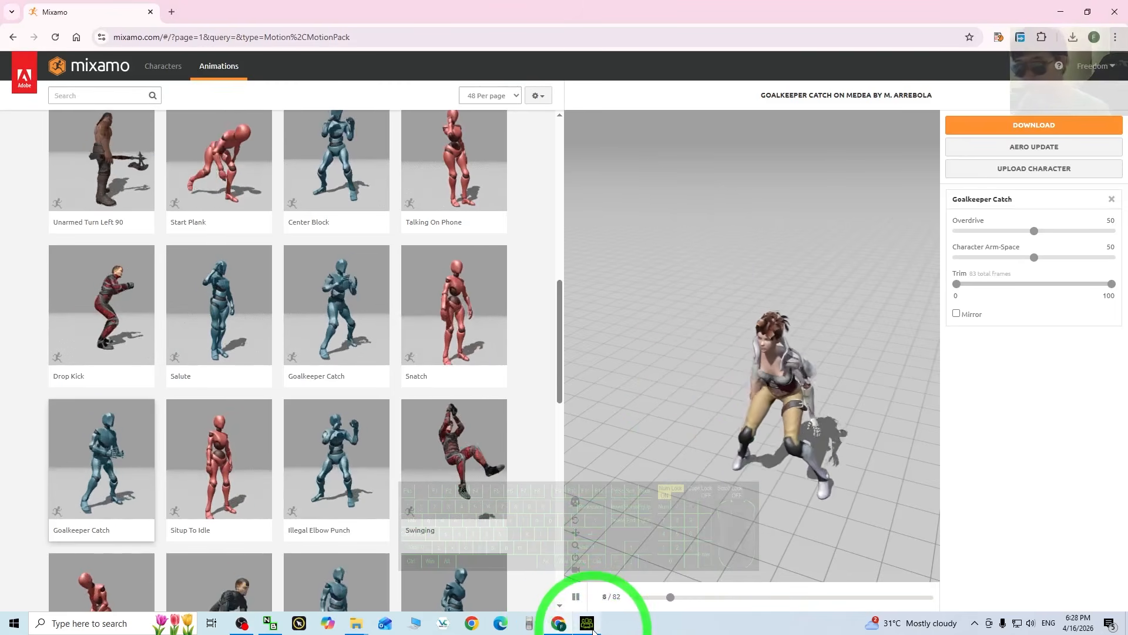
pyautogui.click(588, 624)
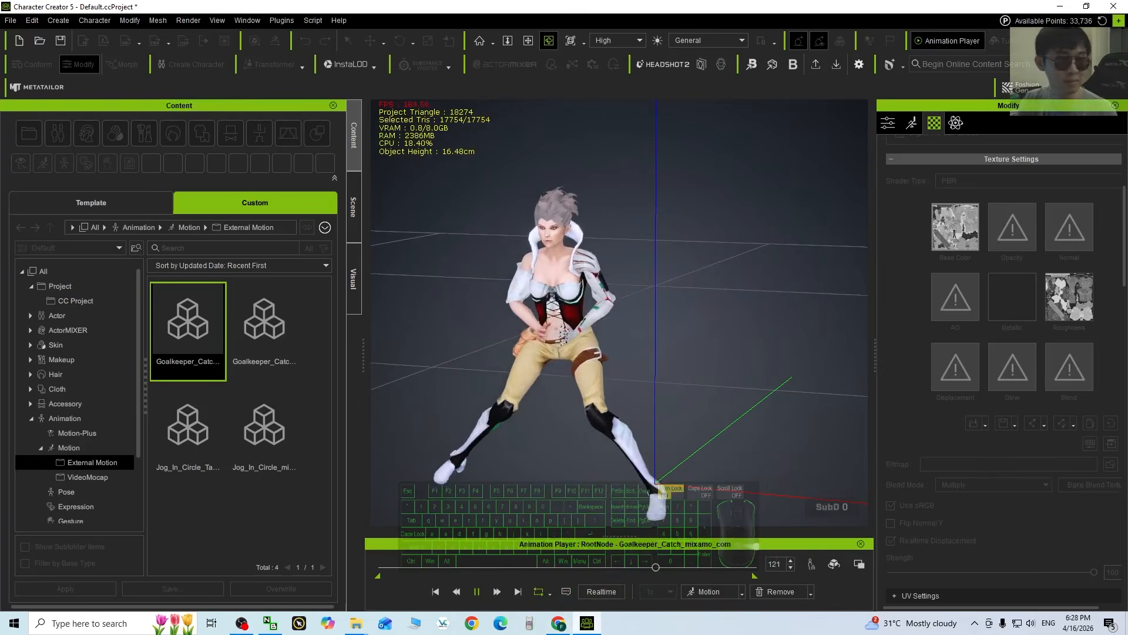